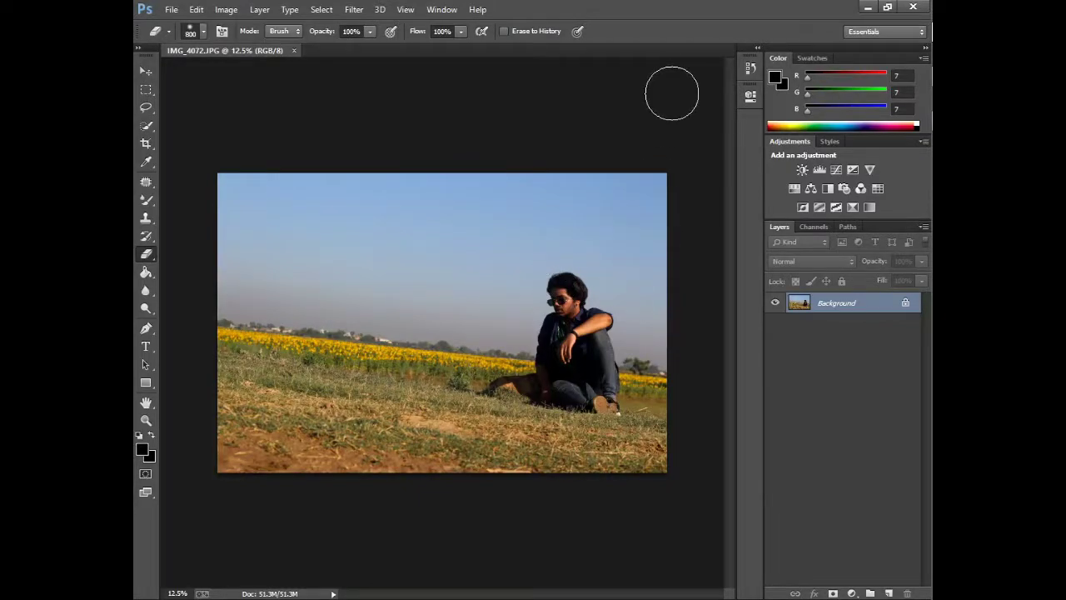
Step: Select the Move tool and raise Exposure to +0.10 in the Camera Raw filter
left_click(150, 71)
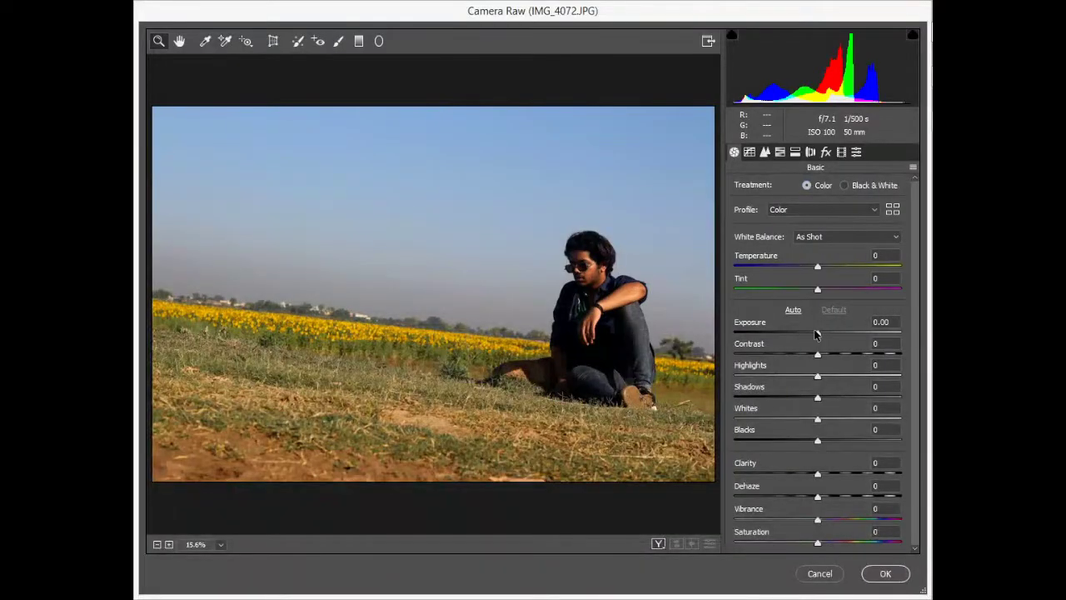
mouse_move(817, 332)
left_mouse_down()
mouse_move(805, 356)
mouse_move(834, 377)
mouse_move(760, 385)
left_mouse_up()
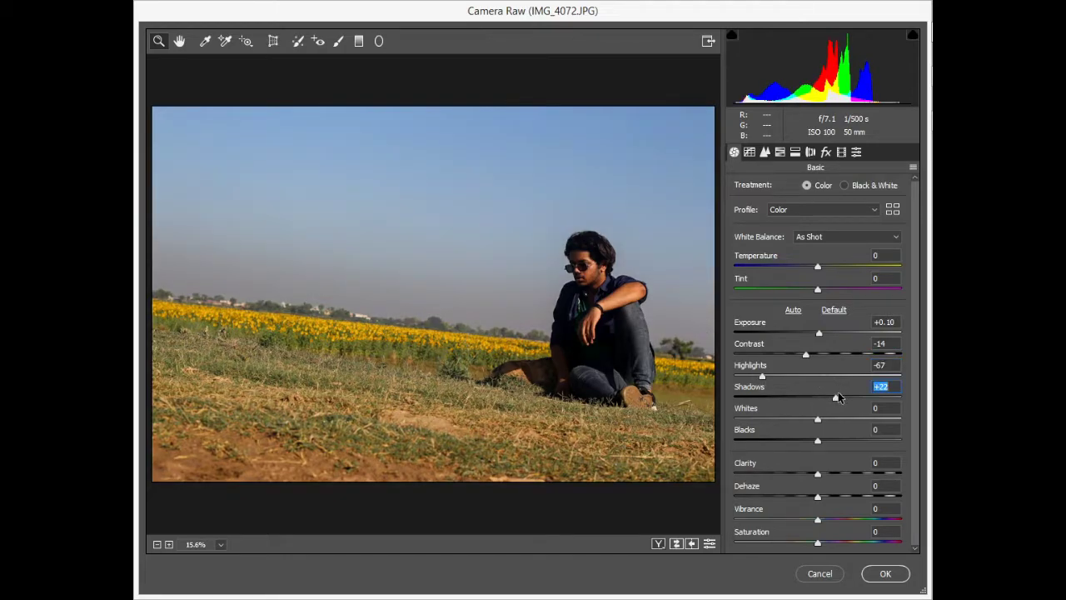
Step: Set Shadows +38, Blacks -8, Clarity +14, Exposure +0.60, Vibrance +13 and apply the grade
left_click_drag(837, 398, 849, 398)
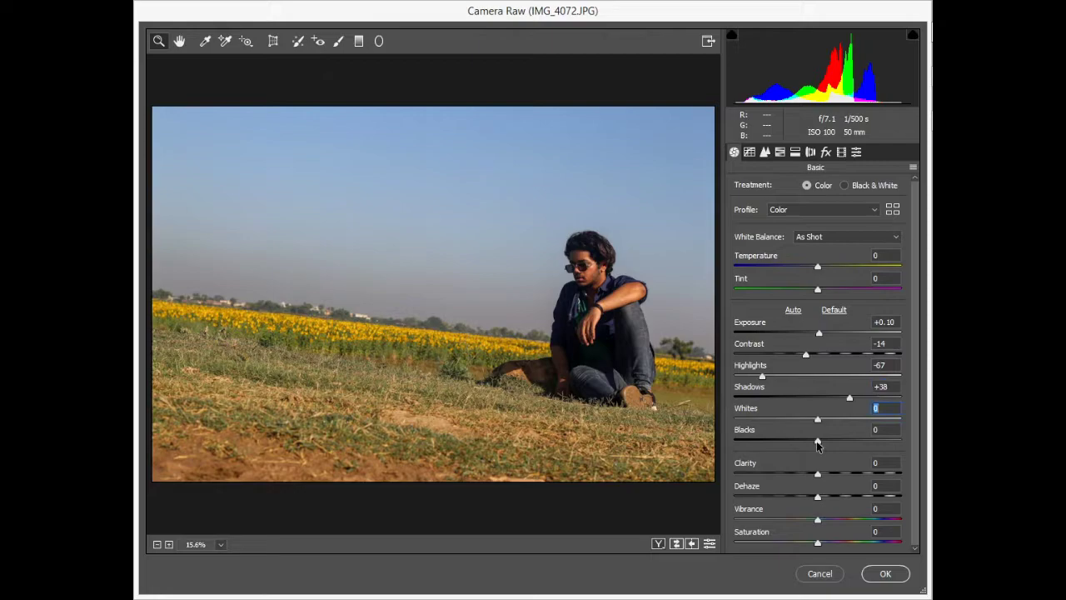
left_click_drag(818, 441, 830, 473)
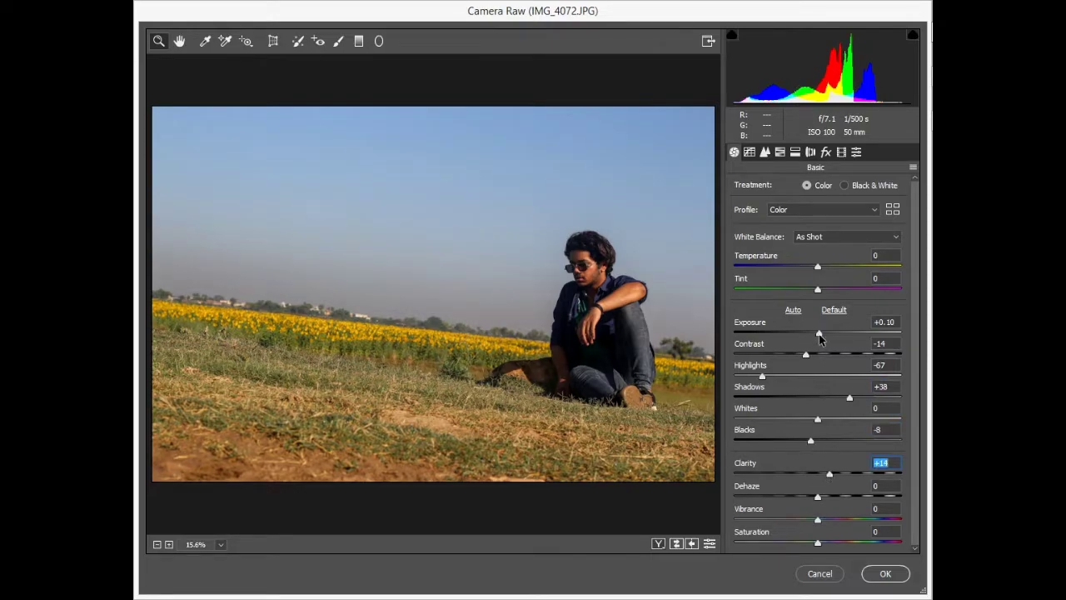
left_click_drag(818, 334, 828, 333)
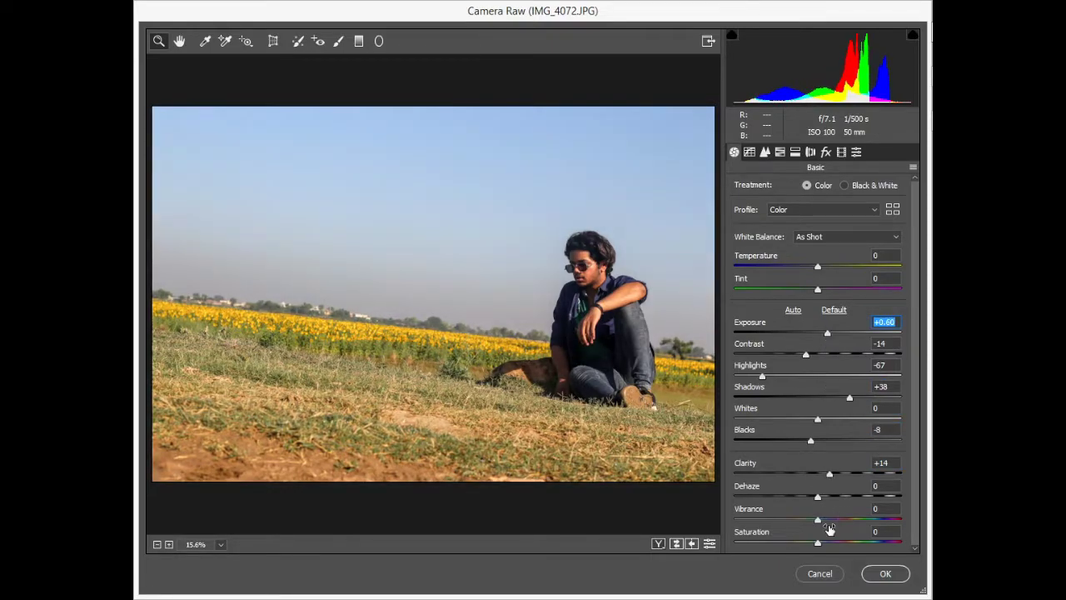
left_click_drag(823, 523, 835, 523)
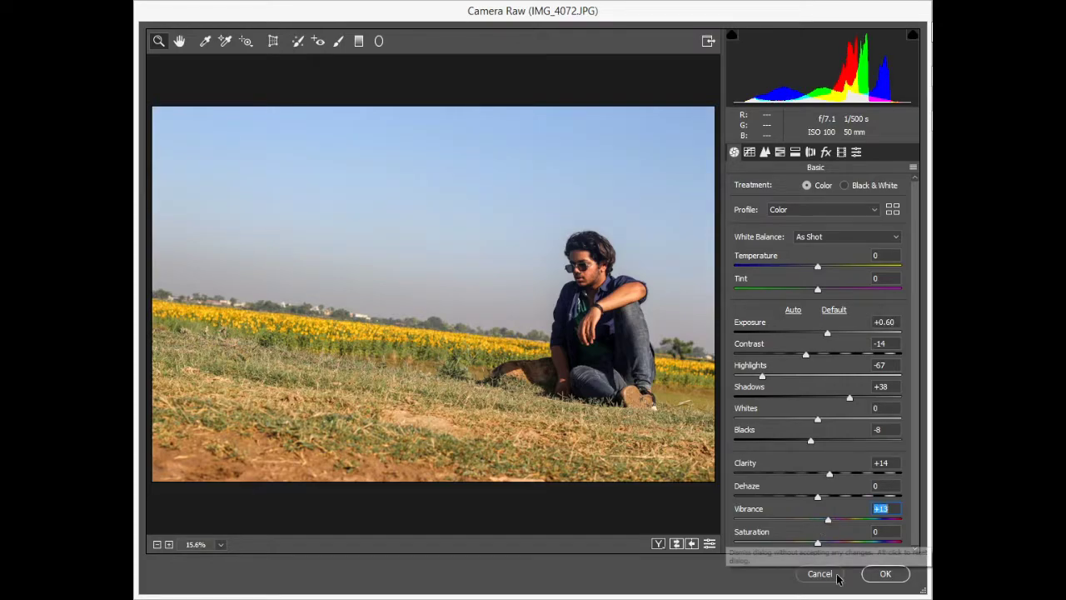
left_click(870, 575)
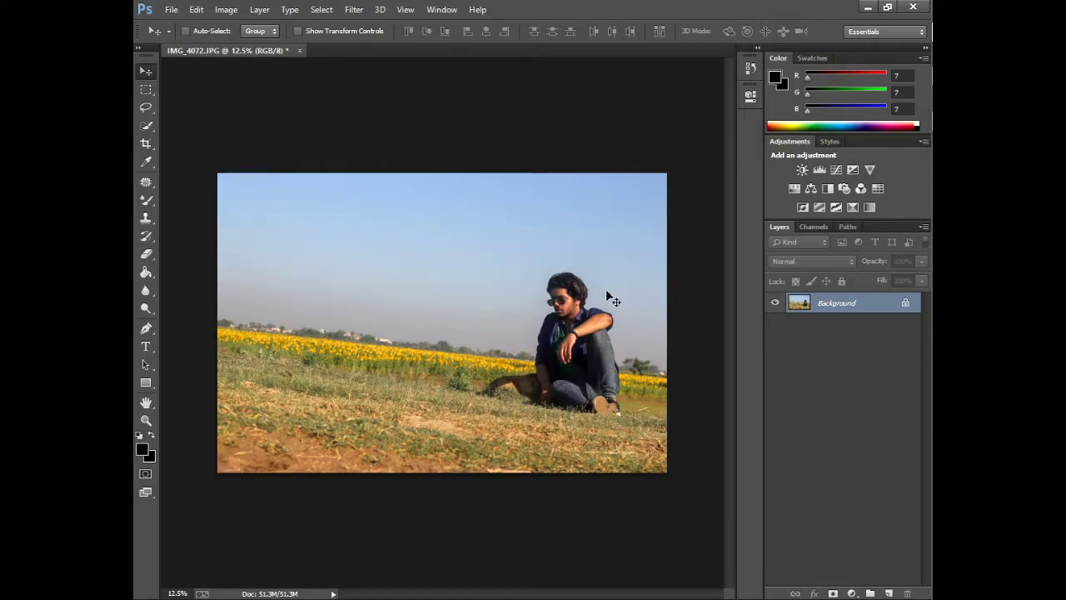
Step: Dismiss Preferences unchanged and duplicate the photo onto Layer 1
key("i")
key("ctrl+k")
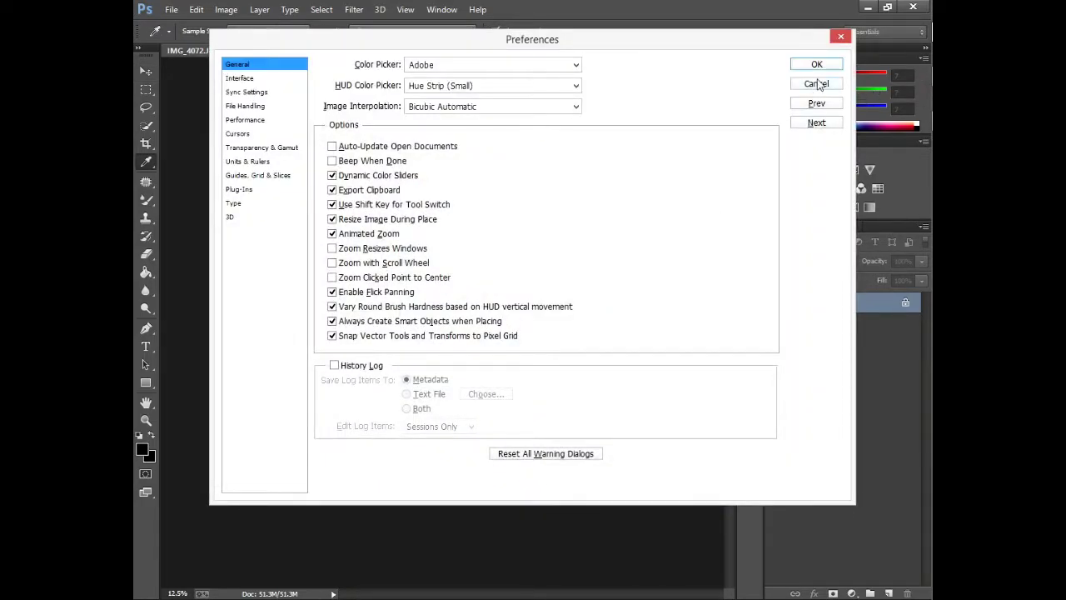
left_click(817, 84)
key("ctrl+j")
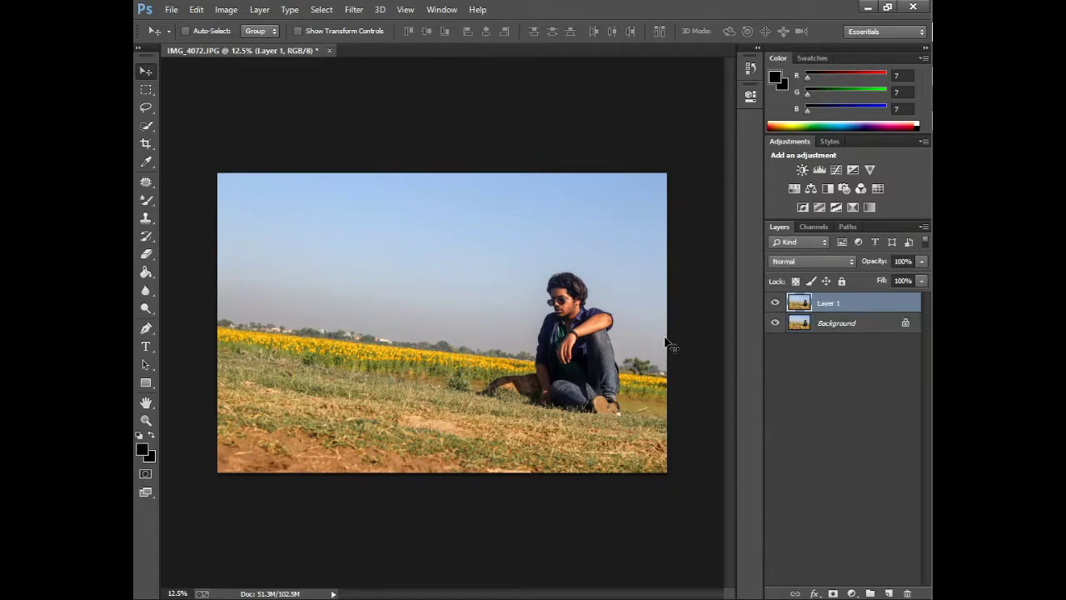
Step: Smooth the forehead and cheek acne with a smaller Mixer Brush (27% Wet, 90% Mix)
scroll(633, 300, "up", 5)
left_click(145, 200)
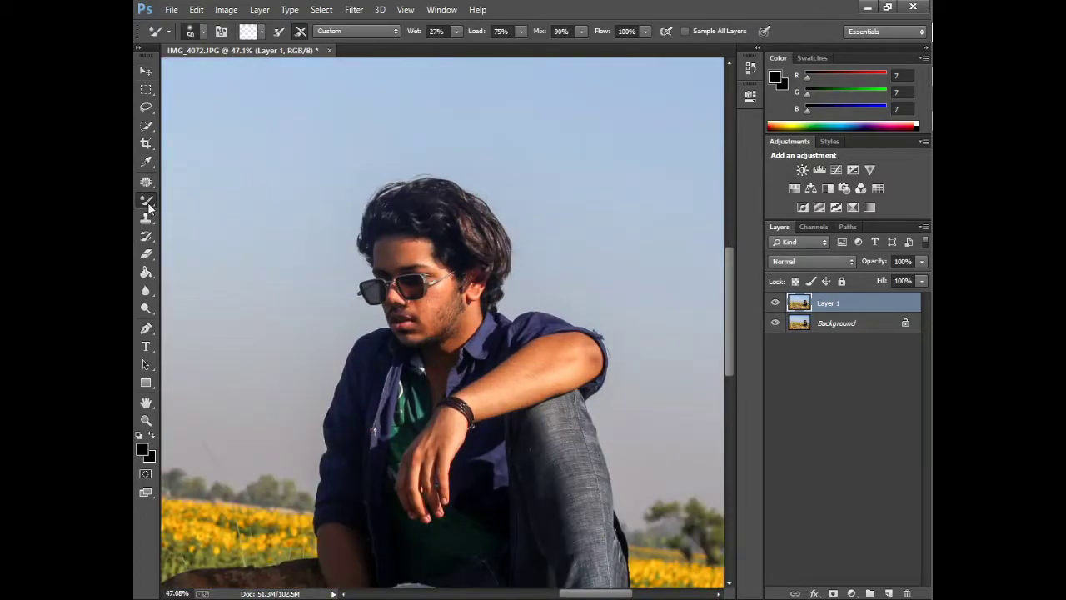
scroll(367, 225, "up", 2)
scroll(367, 225, "up", 2)
scroll(375, 223, "up", 2)
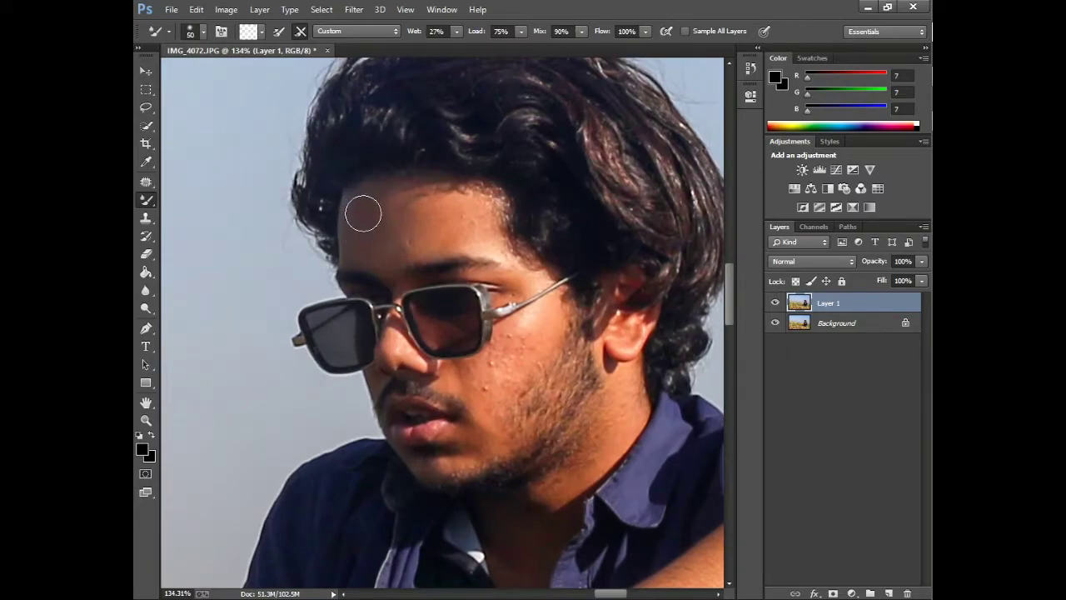
key("bracketleft")
left_click_drag(415, 212, 495, 250)
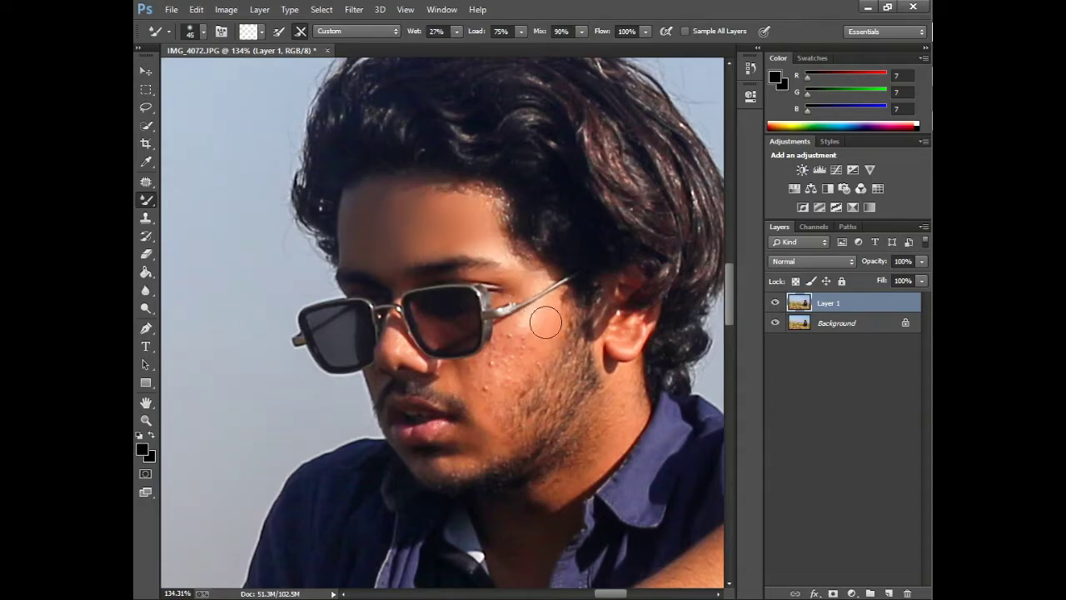
mouse_move(546, 323)
left_mouse_down()
mouse_move(483, 380)
mouse_move(500, 350)
left_mouse_up()
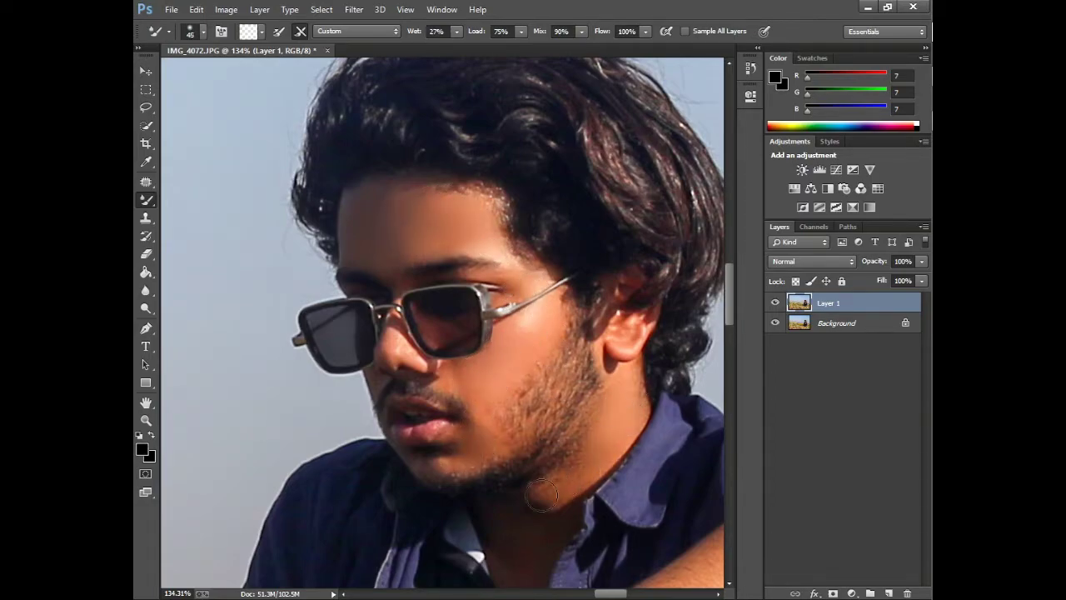
scroll(475, 287, "down", 2)
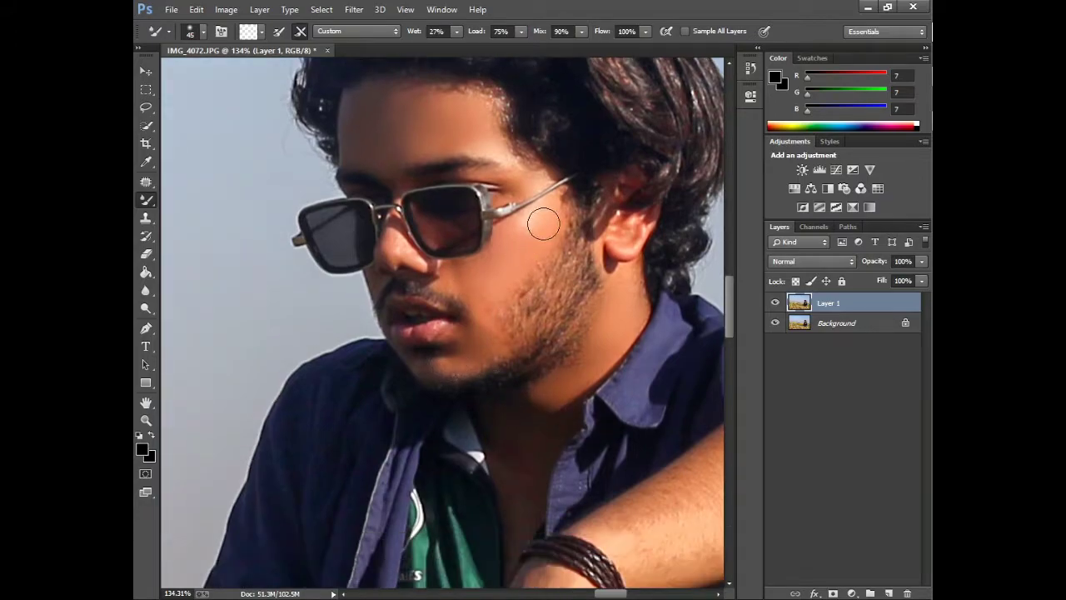
scroll(537, 220, "down", 5)
scroll(558, 237, "down", 3)
Step: Duplicate the retouched layer and apply a High Pass filter to the copy
scroll(581, 253, "down", 2)
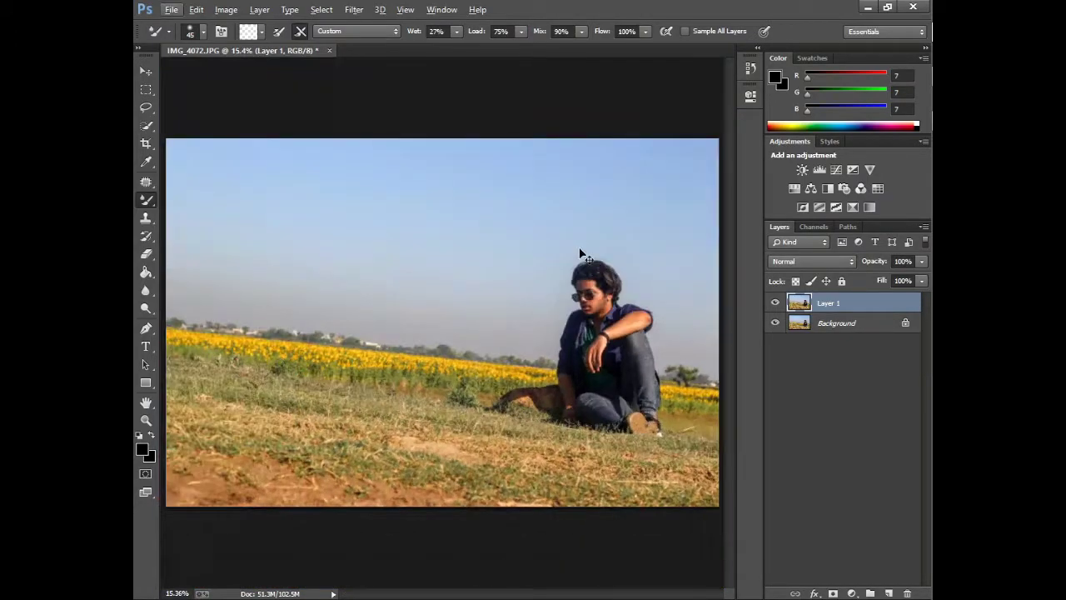
key("ctrl+j")
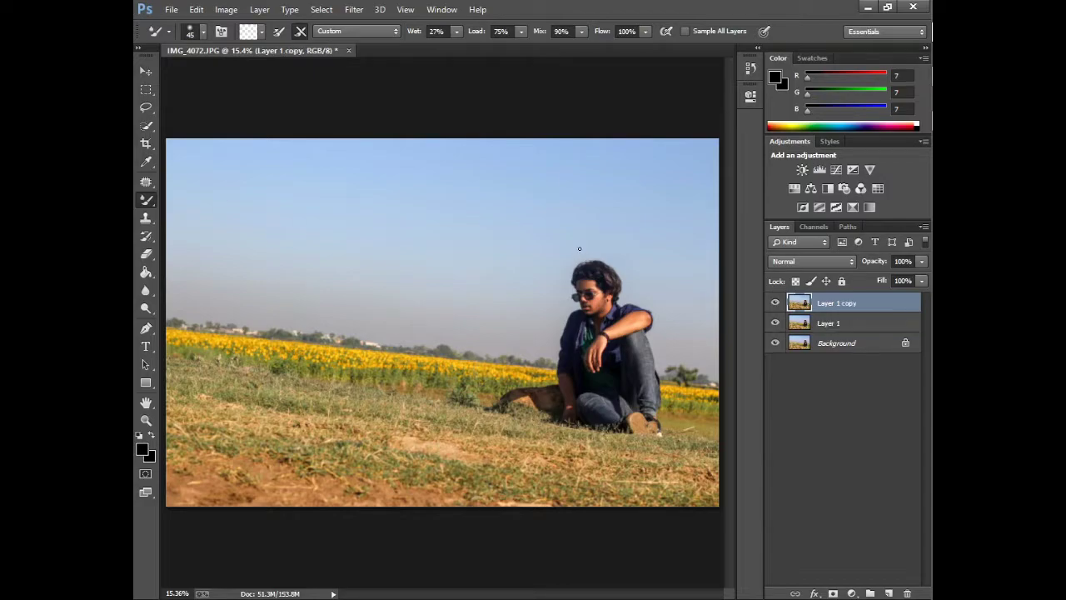
left_click(353, 9)
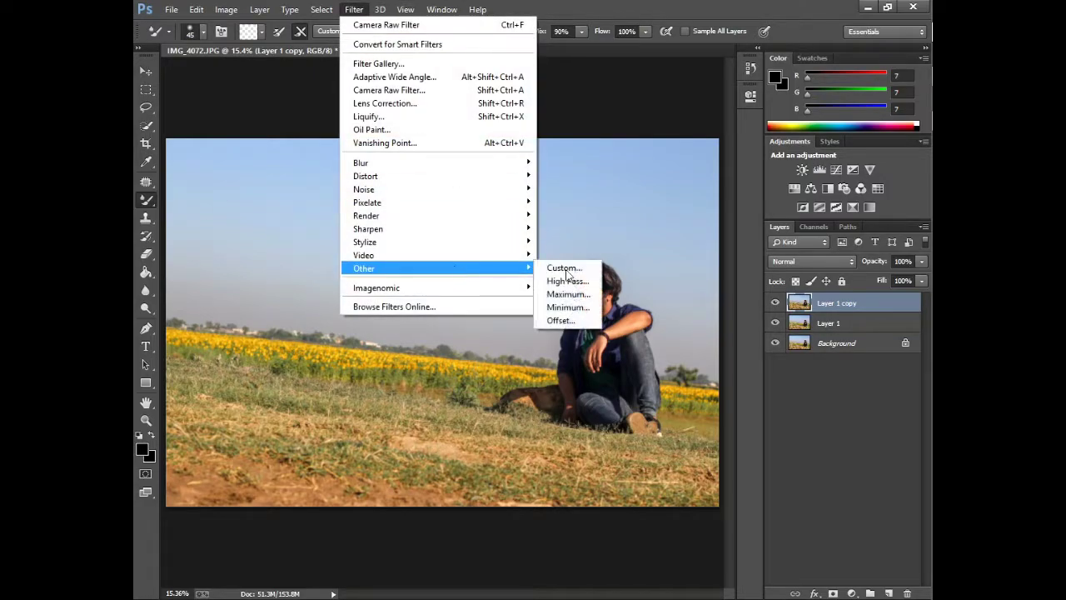
left_click(582, 281)
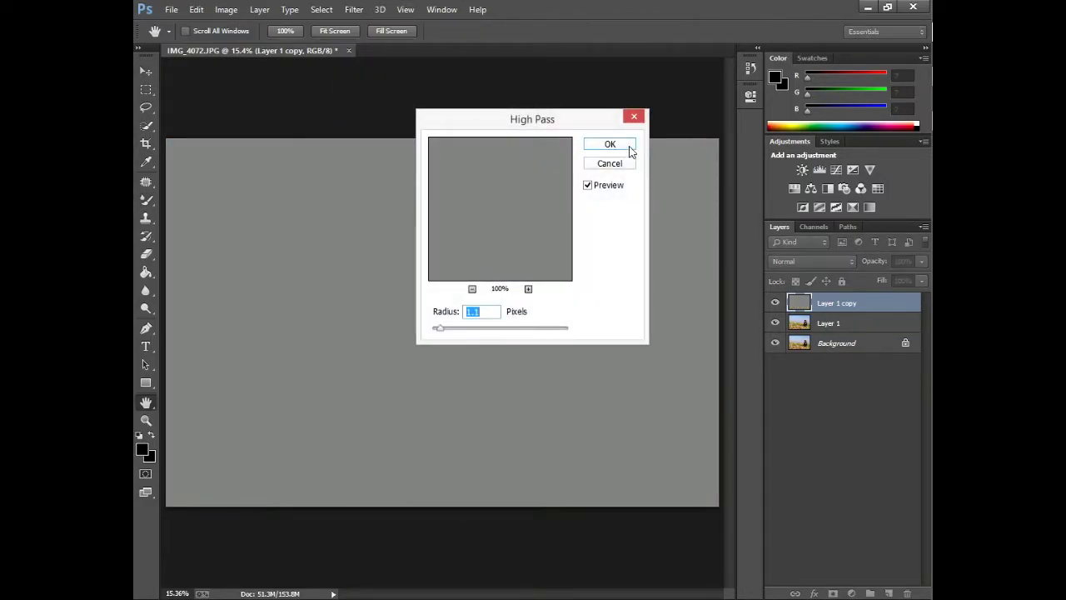
left_click(630, 150)
Step: Set the High Pass copy to Linear Light blend mode at 80% opacity
left_click(814, 265)
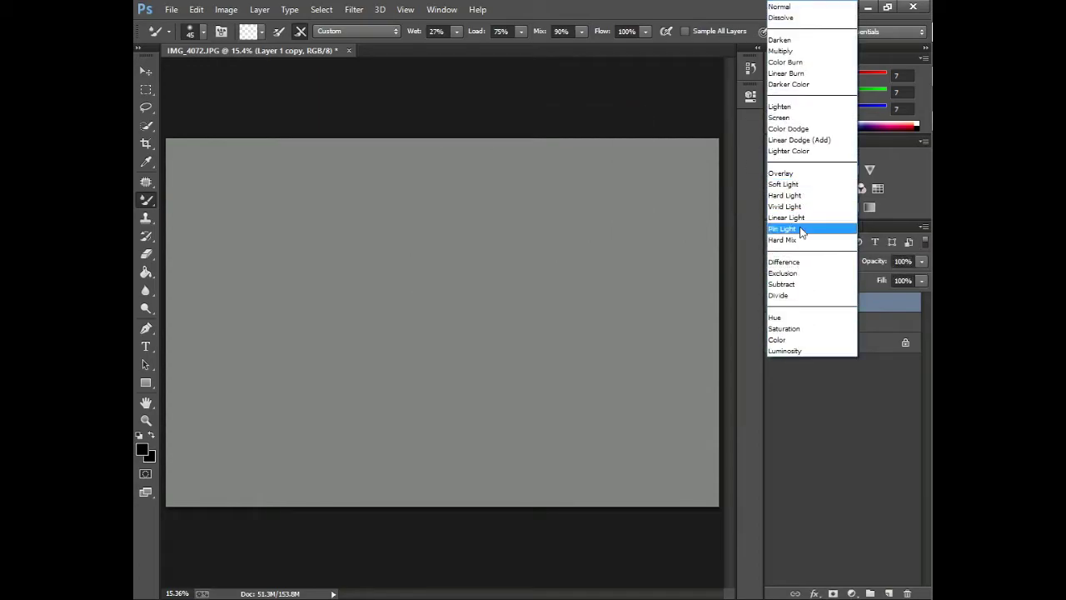
left_click(795, 217)
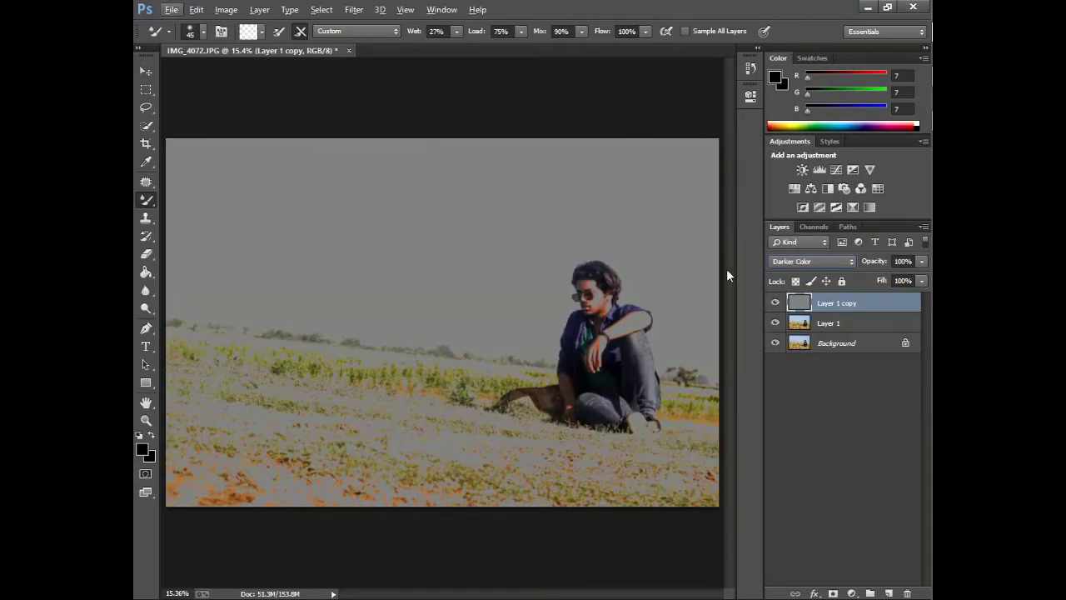
left_click(812, 261)
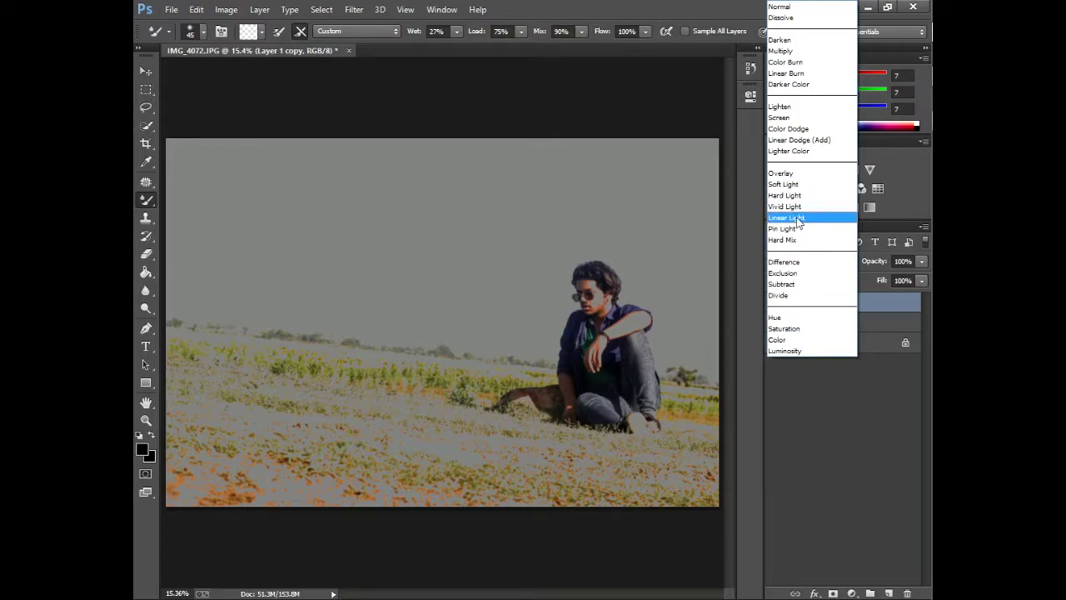
left_click(800, 219)
scroll(730, 261, "up", 2)
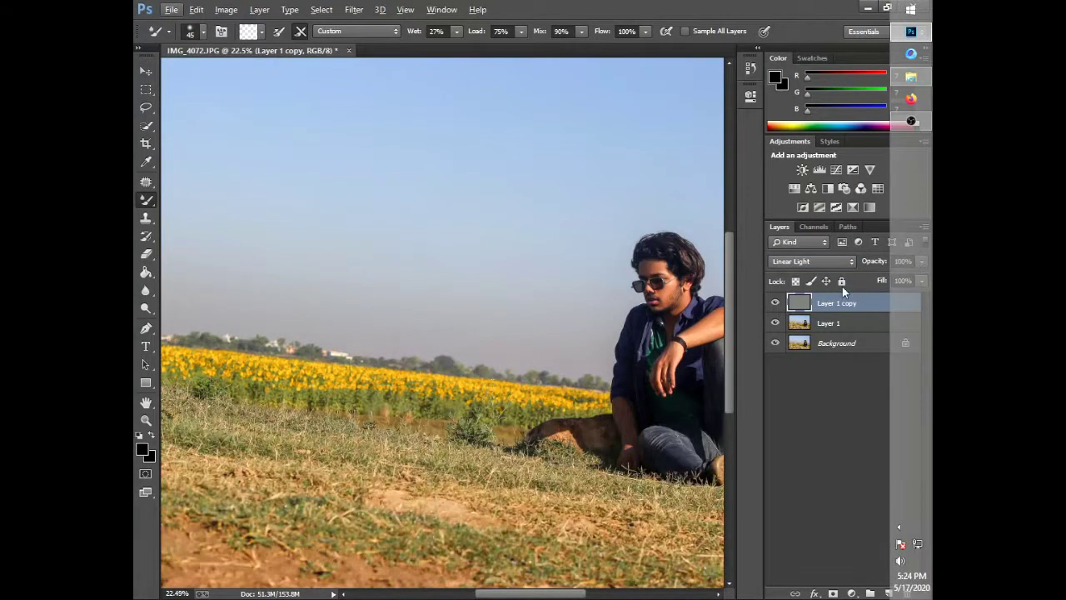
left_click_drag(920, 261, 908, 274)
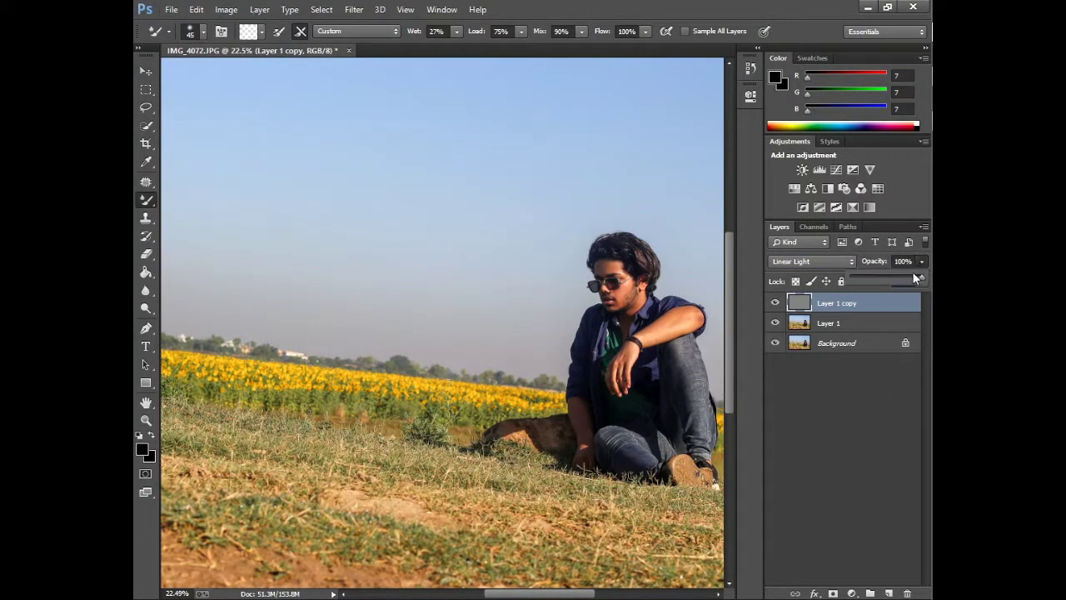
Step: Merge all layers into a single Background layer with Ctrl+Shift+E
scroll(519, 298, "down", 3)
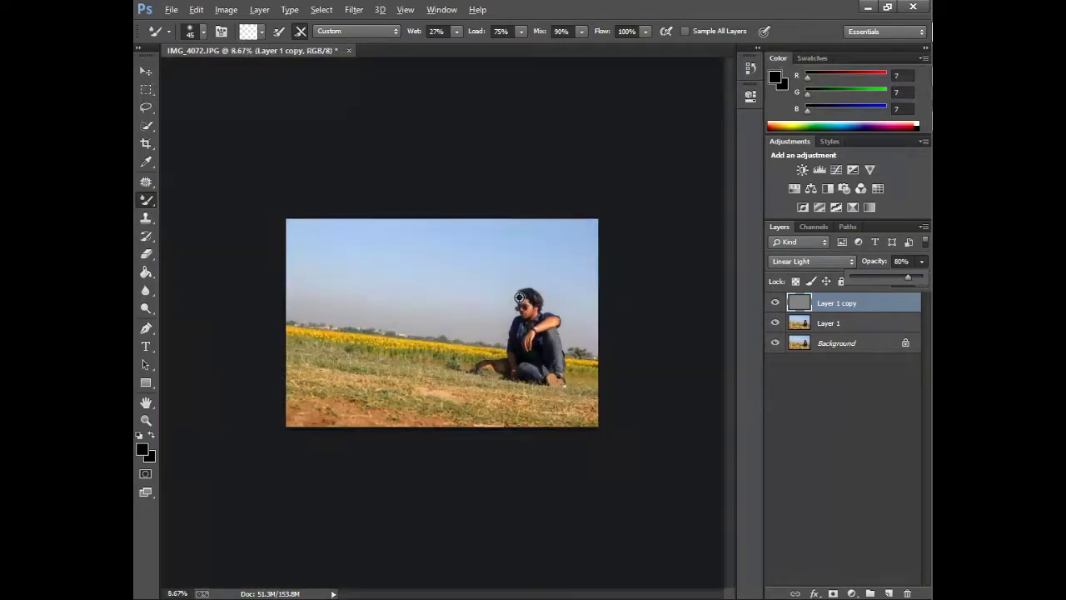
left_click(147, 72)
scroll(587, 313, "up", 2)
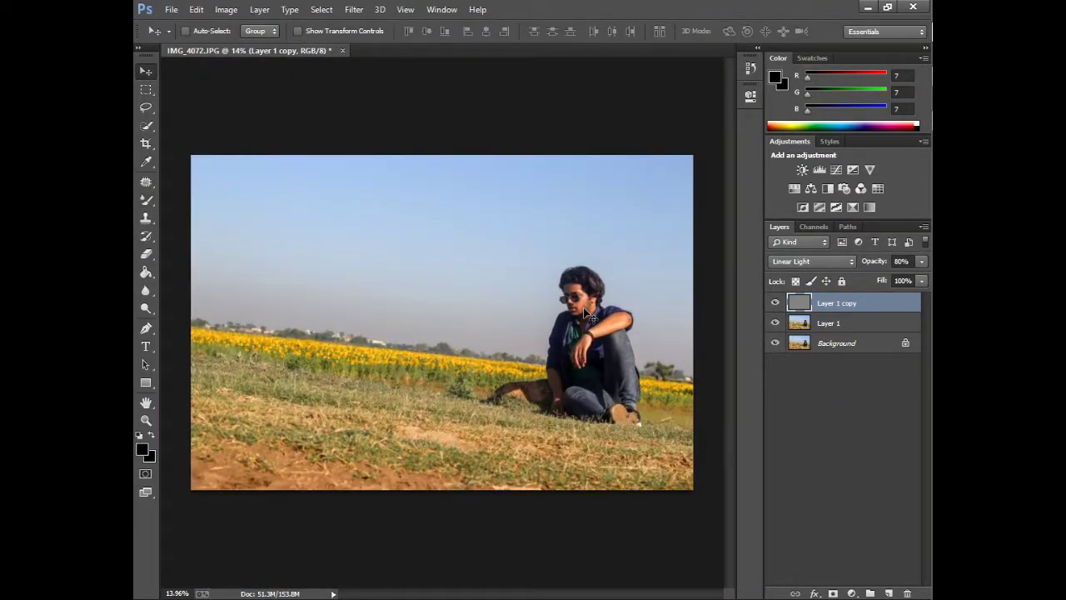
key("ctrl+shift+e")
Step: Select the ground across the lower photo with an enlarged Quick Selection brush
left_click(146, 200)
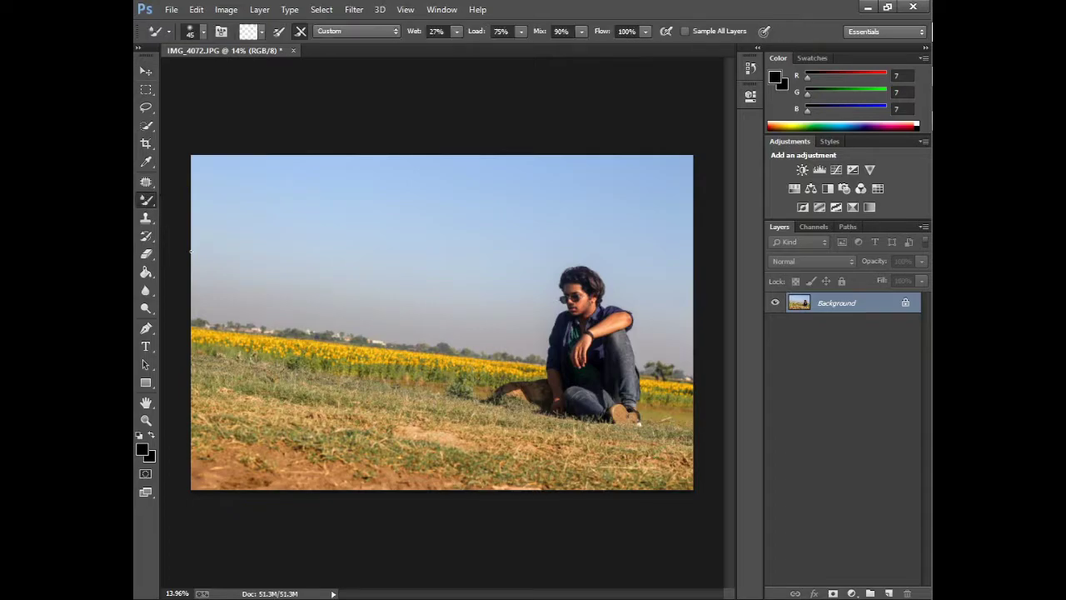
left_click(147, 127)
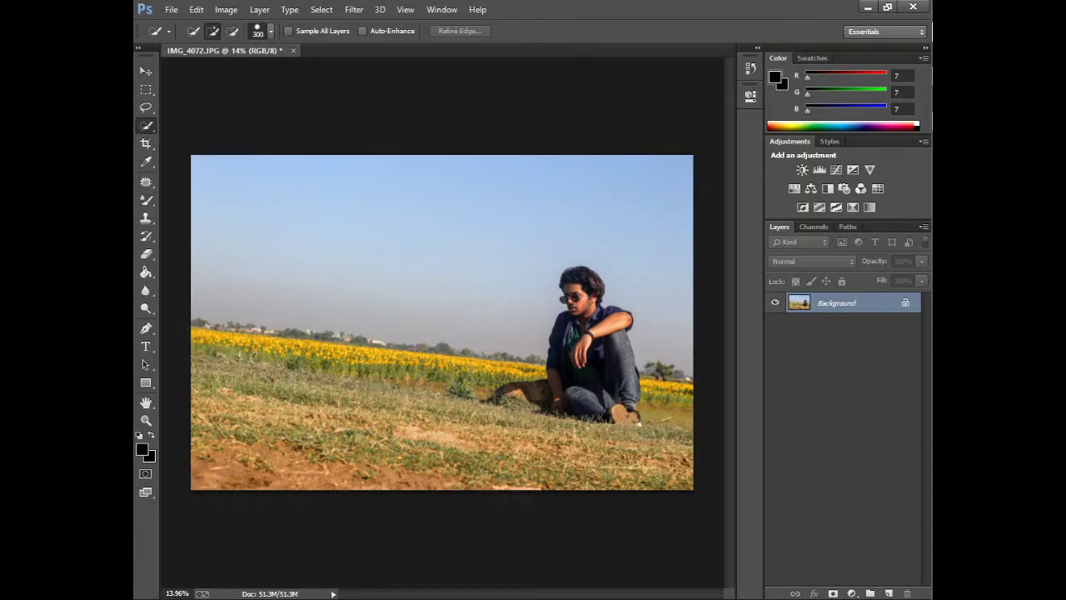
key("bracketright")
key("bracketright")
key("bracketright")
mouse_move(200, 392)
left_mouse_down()
mouse_move(418, 446)
mouse_move(311, 384)
left_mouse_up()
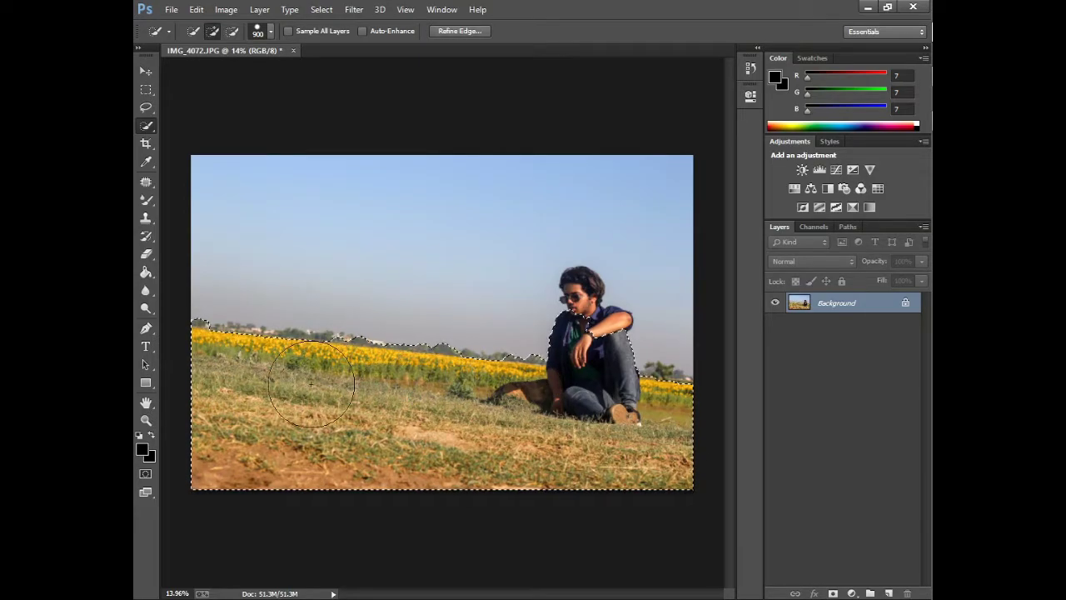
Step: Extend the selection over the seated man with a smaller brush, then open Refine Edge
scroll(616, 315, "up", 3)
key("bracketleft")
key("bracketleft")
key("bracketleft")
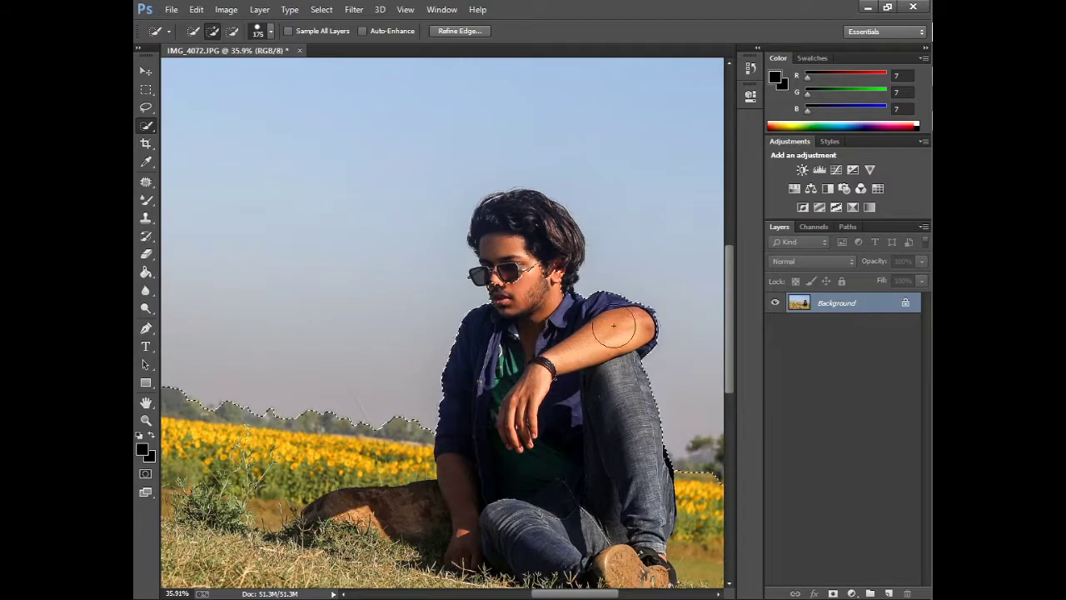
key("bracketleft")
key("bracketleft")
key("bracketleft")
scroll(614, 325, "up", 2)
scroll(615, 333, "up", 2)
scroll(616, 350, "up", 2)
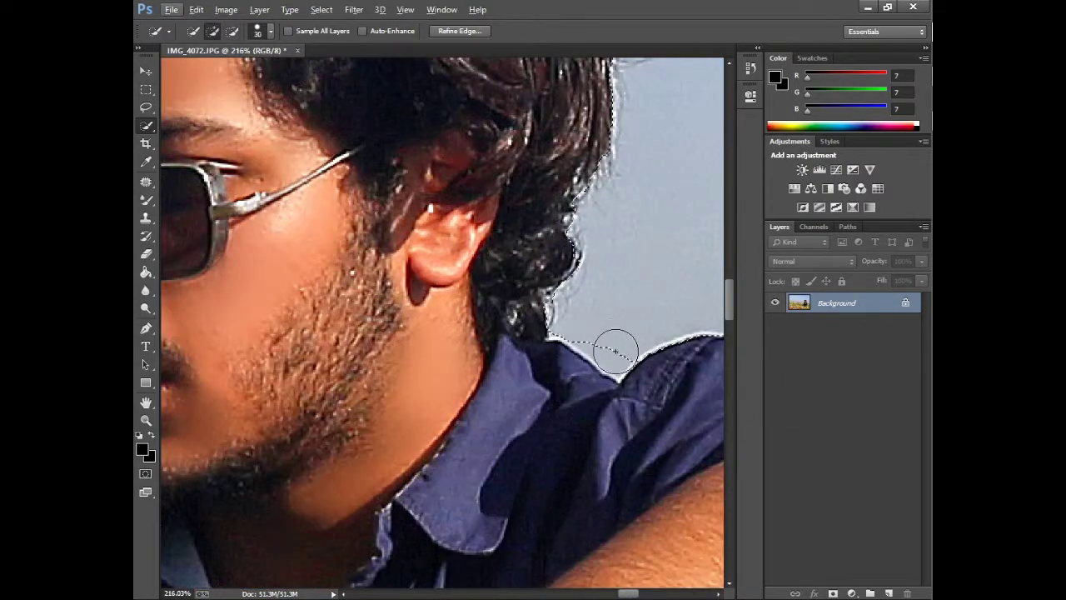
key("bracketleft")
scroll(633, 404, "down", 8)
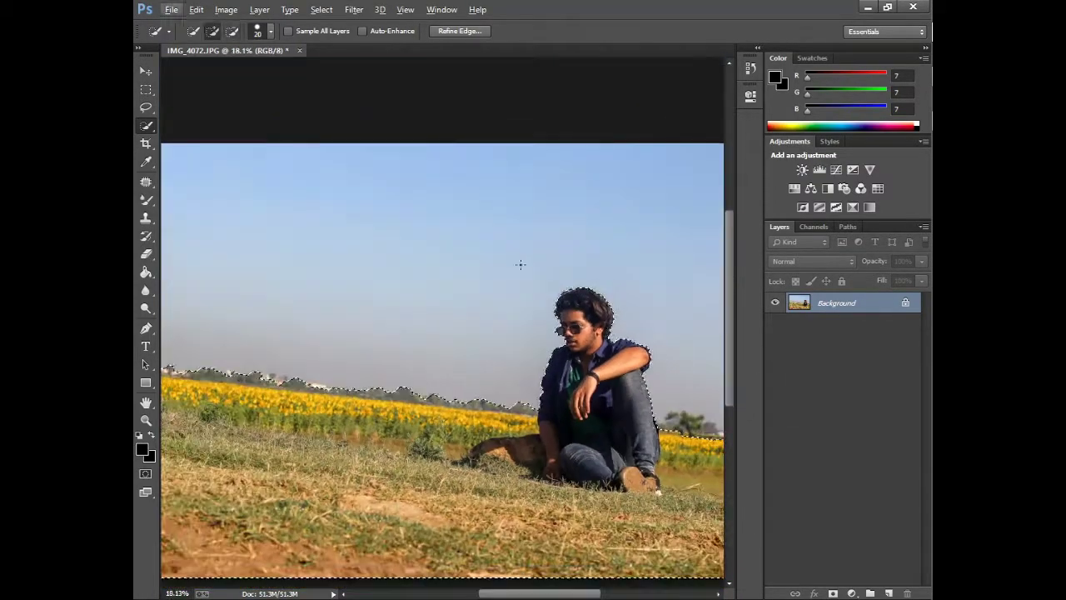
key("ctrl+alt+r")
Step: Refine the selection edge along the hair in Marching Ants view and apply it
left_click(790, 178)
left_click(774, 211)
scroll(448, 363, "up", 5)
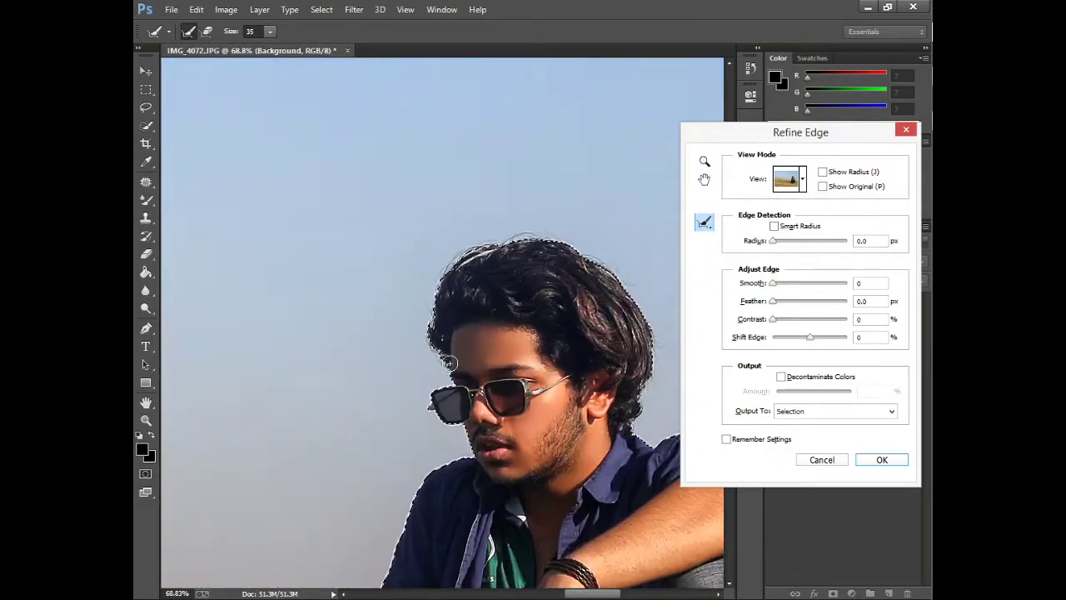
left_click_drag(448, 363, 594, 264)
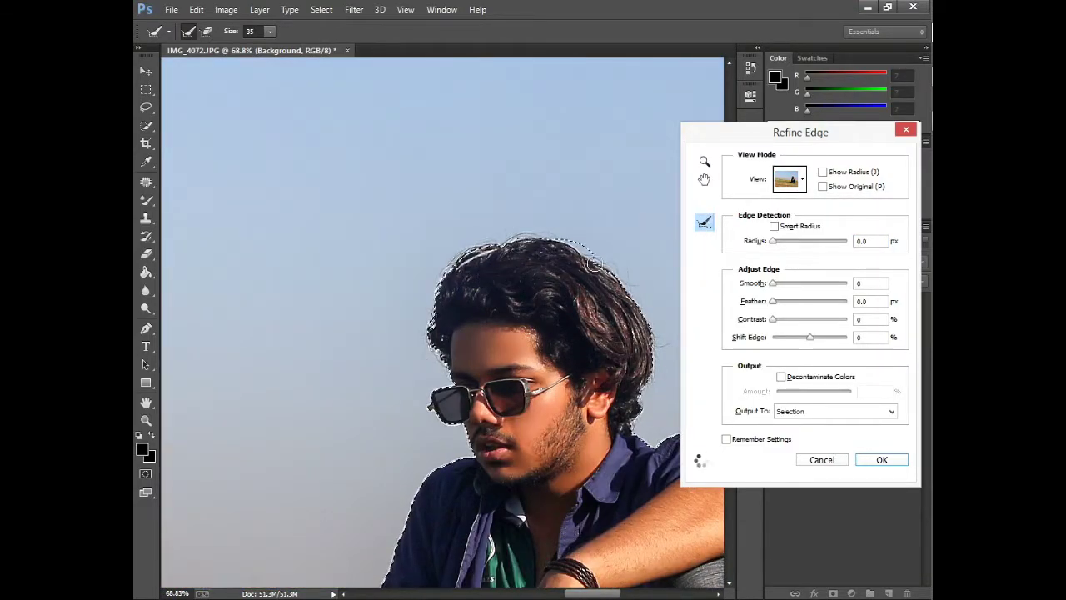
key("Return")
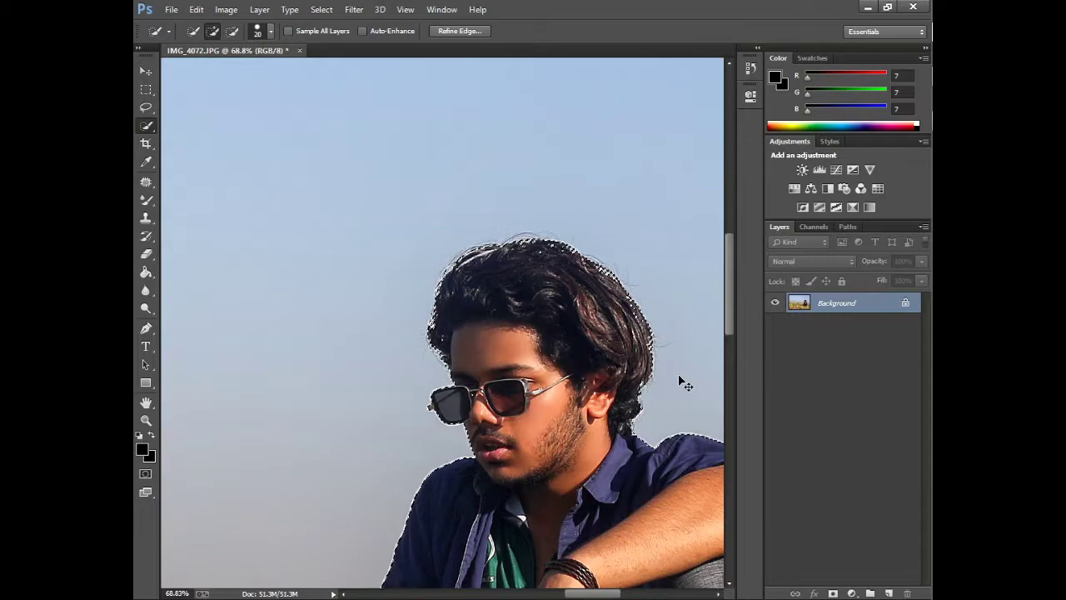
Step: Copy the selected man and field to Layer 1 and check the cut-out by toggling Background
key("ctrl+k")
left_click(816, 84)
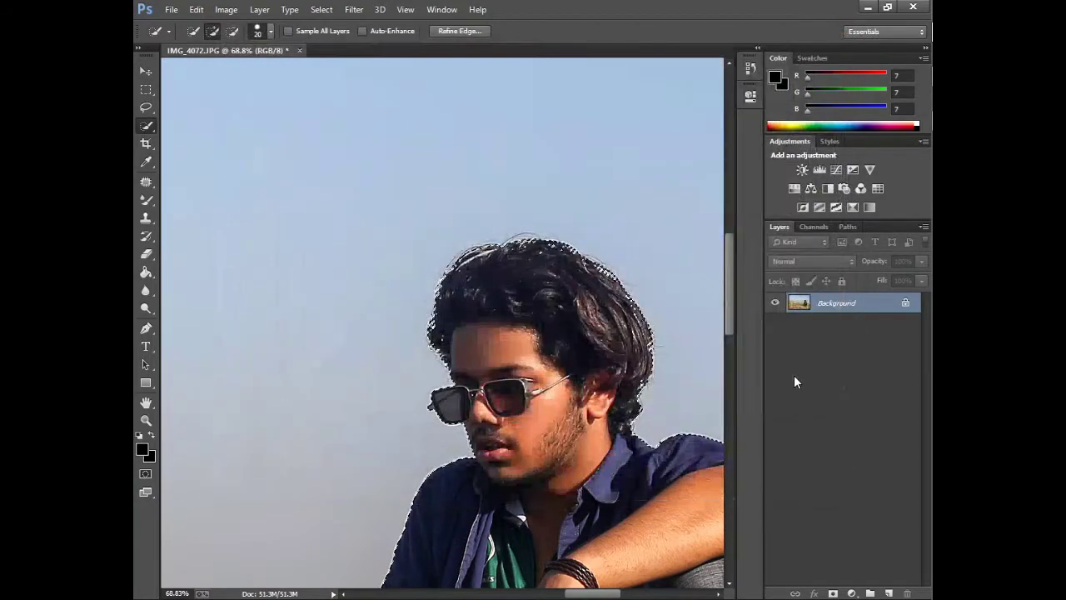
key("ctrl+j")
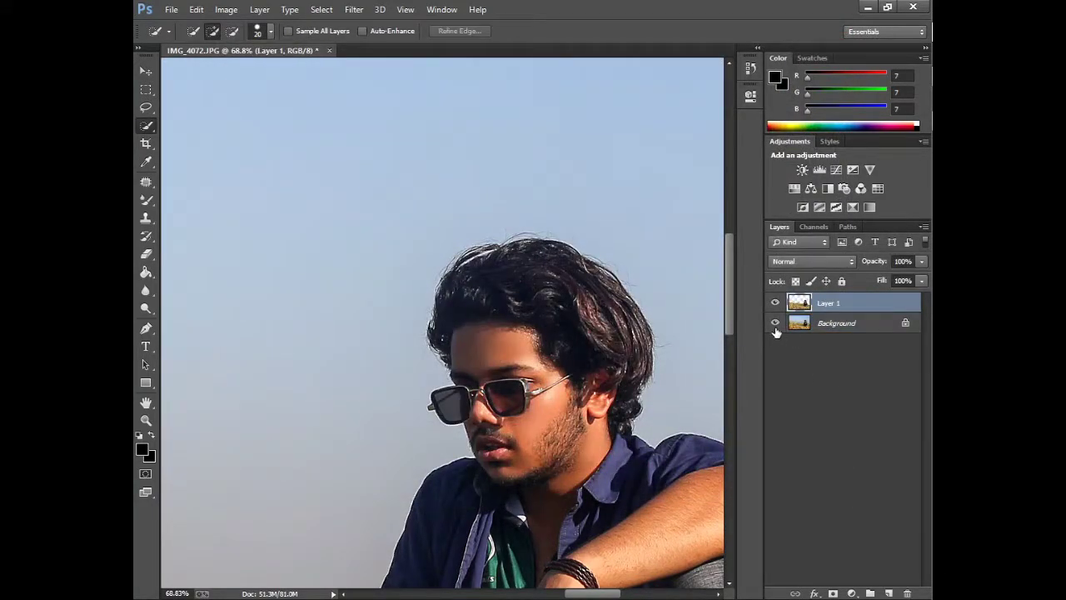
left_click(776, 324)
left_click(775, 323)
Step: Drag the cloud sky image from the background pictures folder into the document
scroll(483, 237, "down", 2)
scroll(483, 236, "down", 2)
scroll(483, 237, "down", 1)
scroll(482, 237, "down", 1)
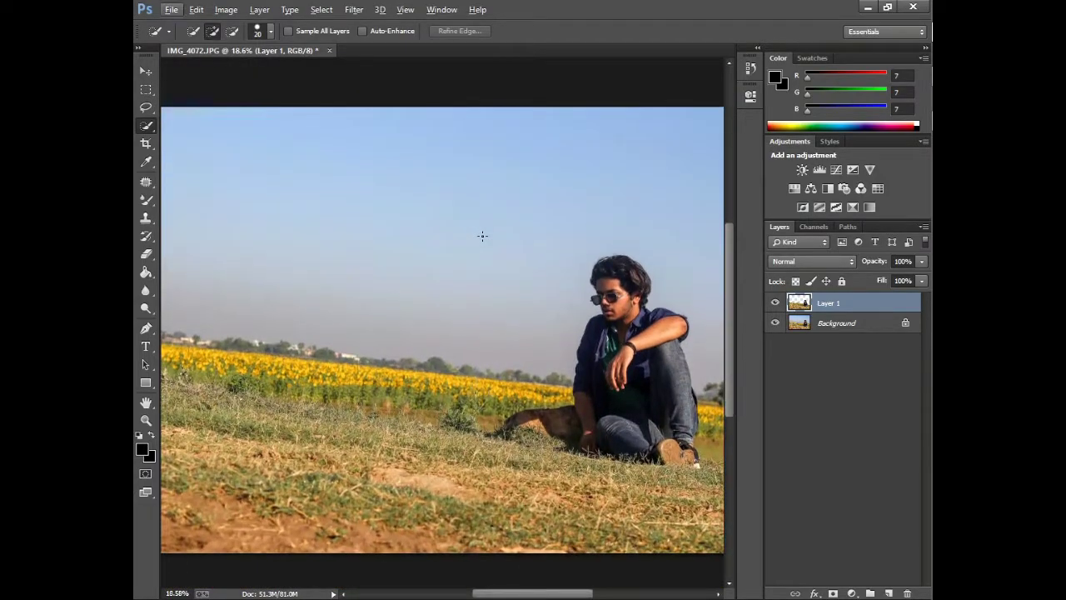
left_click(867, 7)
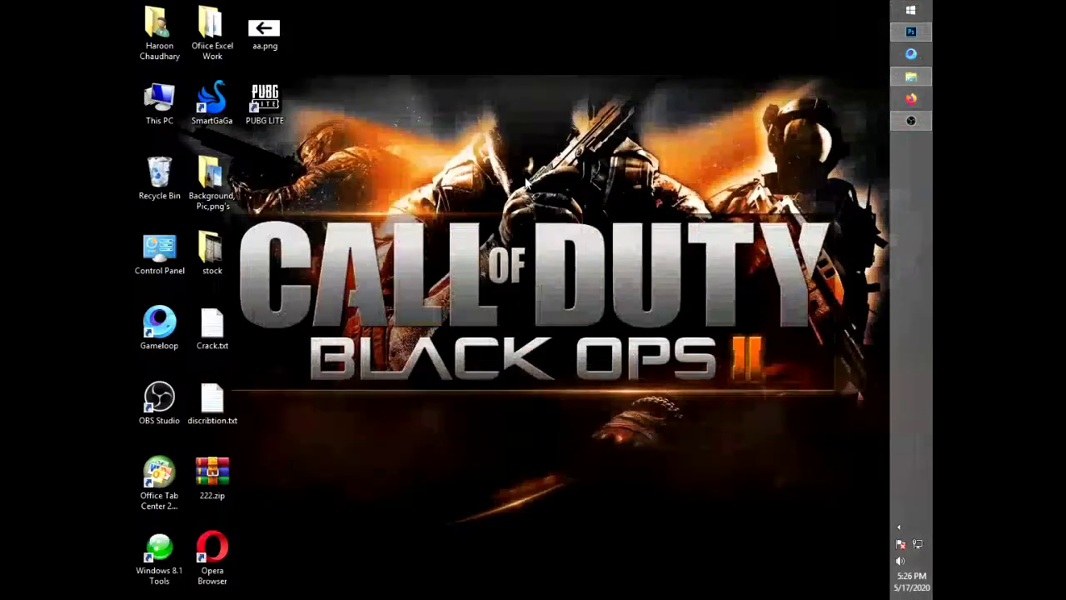
double_click(223, 175)
mouse_move(441, 254)
left_mouse_down()
mouse_move(861, 111)
mouse_move(408, 300)
left_mouse_up()
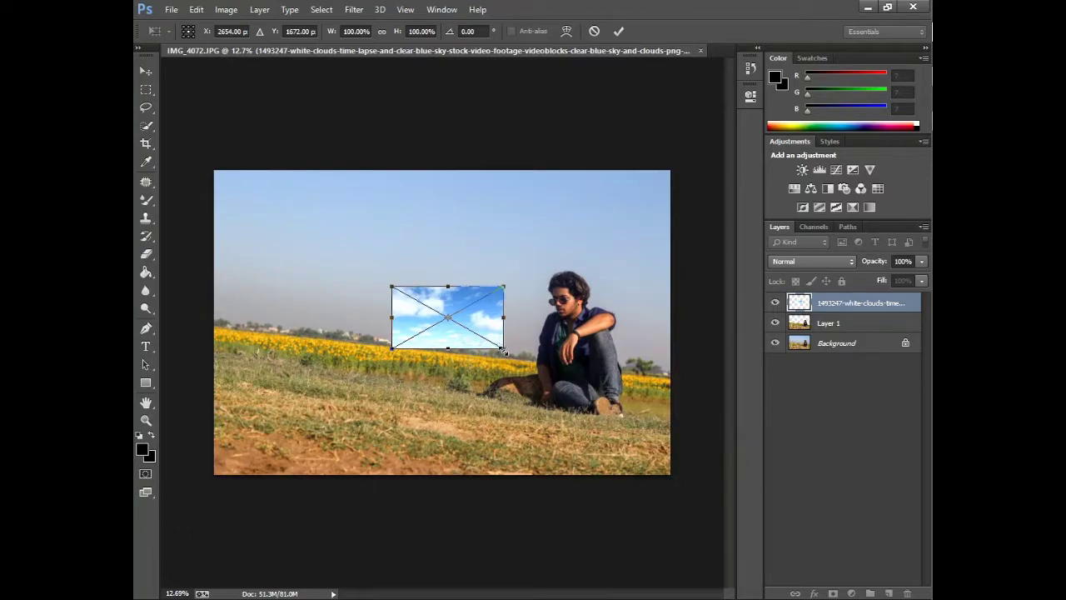
Step: Tilt the clouds about 5 degrees, enlarge them over the canvas, and commit the transform
left_click_drag(520, 271, 537, 270)
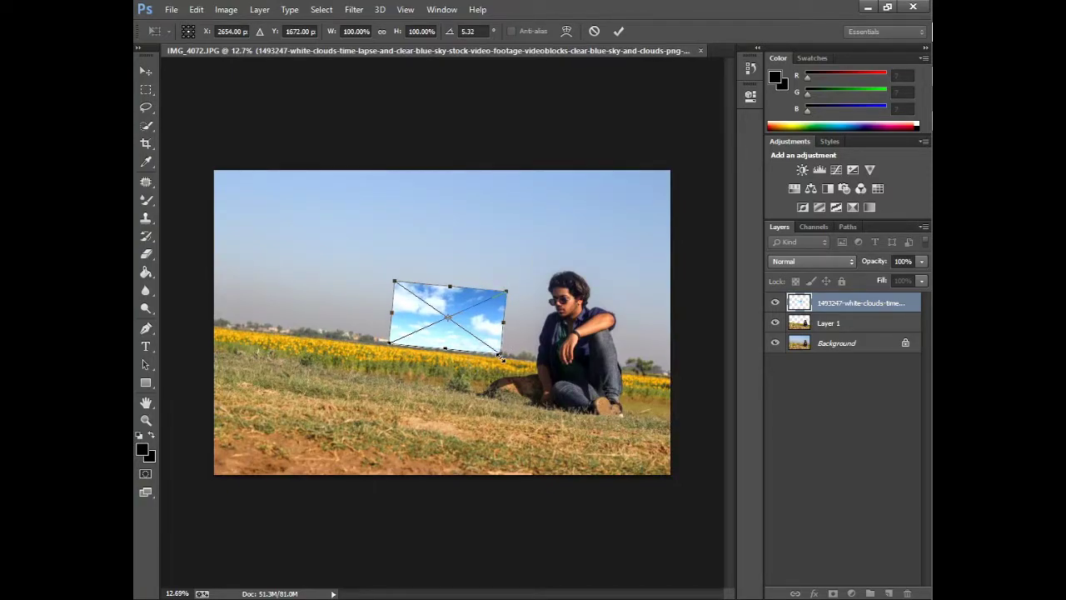
mouse_move(502, 354)
left_mouse_down()
mouse_move(572, 350)
mouse_move(638, 409)
mouse_move(652, 457)
left_mouse_up()
left_click_drag(608, 357, 597, 322)
left_click_drag(678, 167, 696, 148)
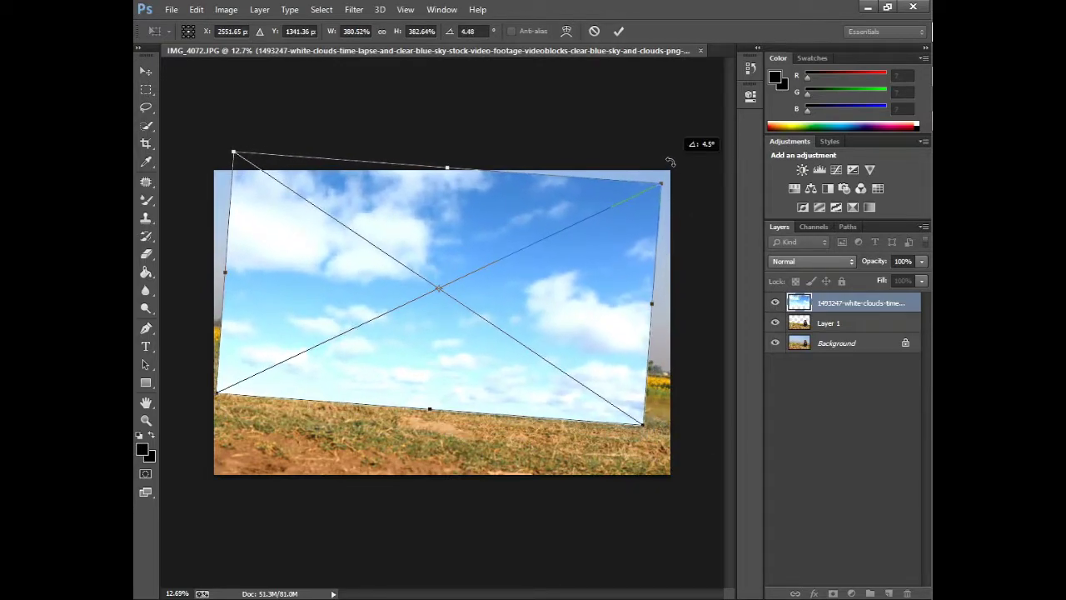
left_click_drag(648, 432, 663, 441)
key("w")
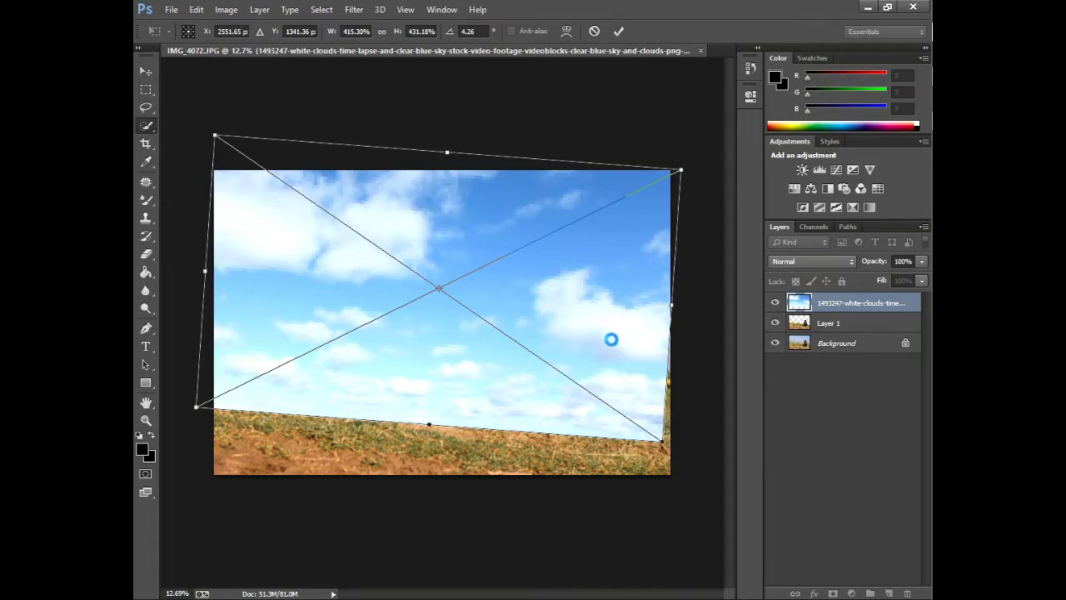
left_click(146, 71)
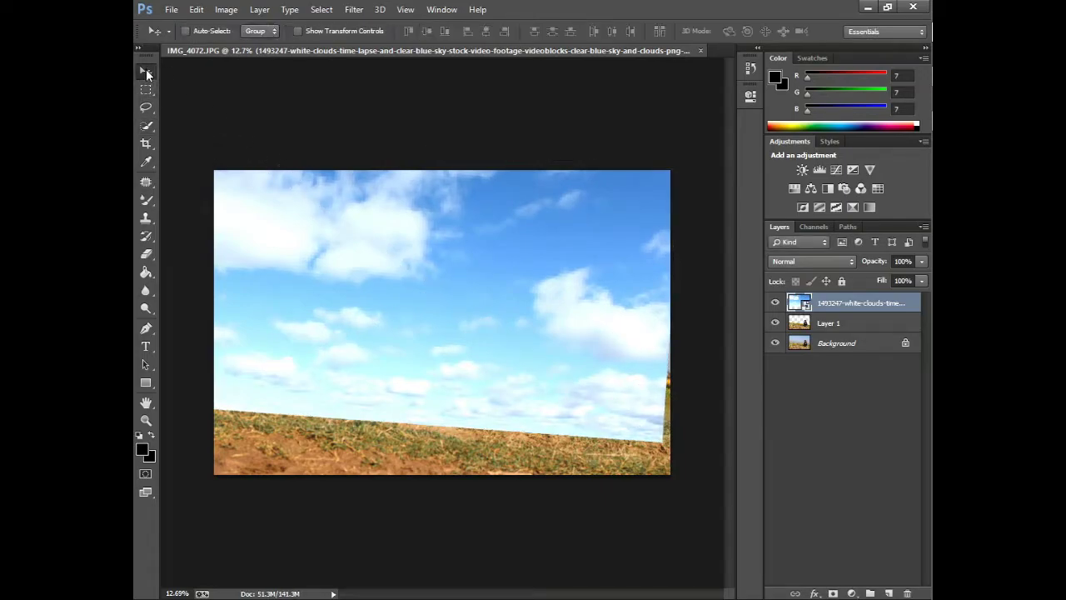
left_click_drag(471, 274, 469, 279)
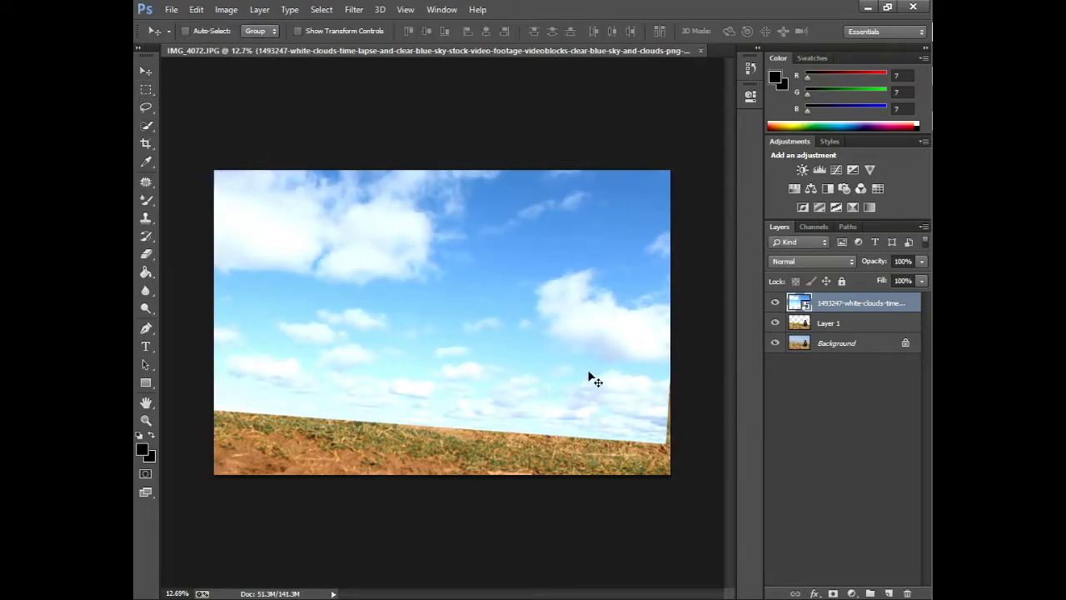
Step: Enlarge and lower the clouds again with Free Transform, then unlock Background as Layer 0
key("ctrl+t")
left_click_drag(666, 440, 685, 447)
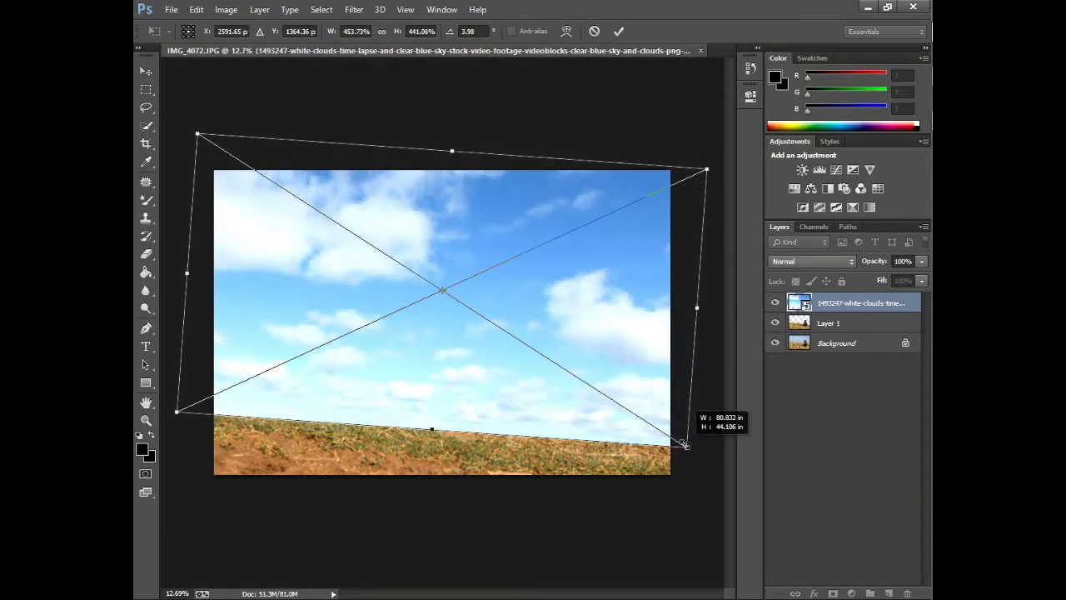
left_click_drag(628, 337, 628, 346)
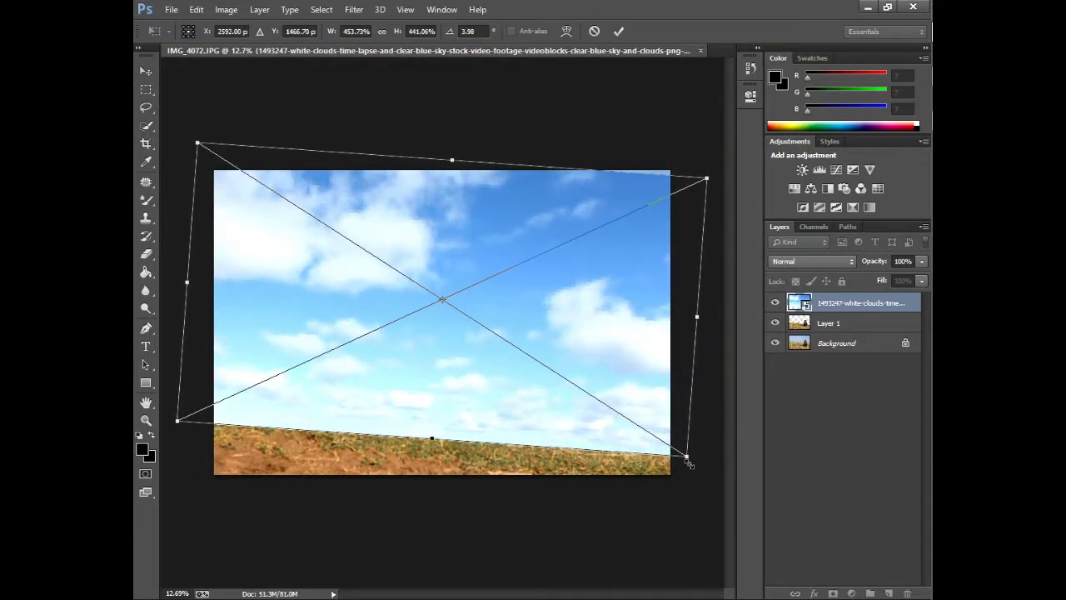
left_click_drag(686, 457, 691, 466)
mouse_move(641, 353)
left_mouse_down()
mouse_move(641, 363)
mouse_move(641, 350)
left_mouse_up()
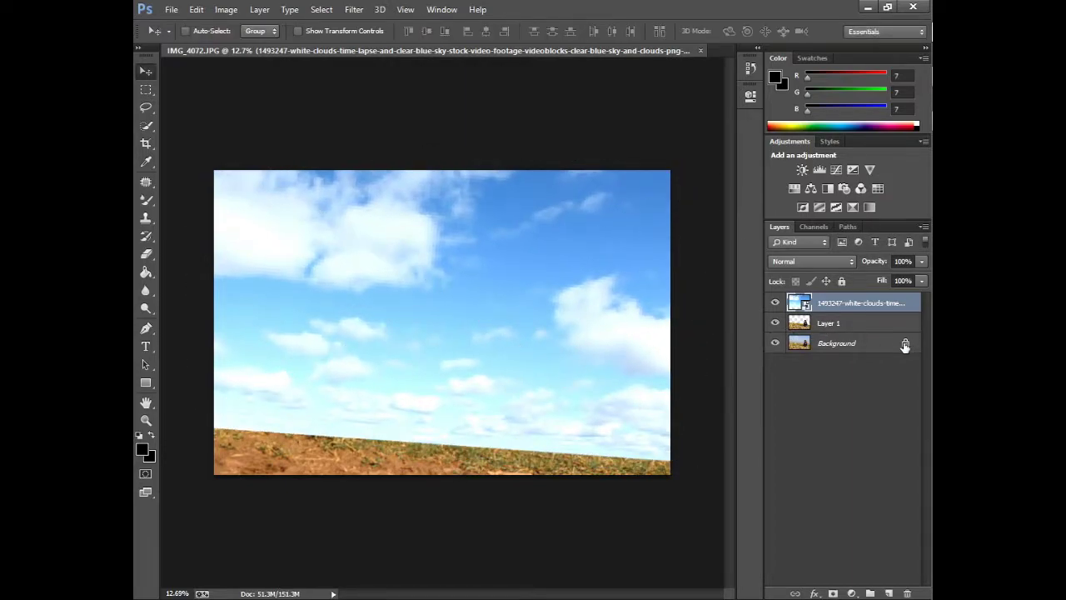
left_click(906, 345)
Step: Move the clouds layer beneath Layer 0 and Layer 1, then pick the Eraser tool
left_click_drag(865, 304, 864, 350)
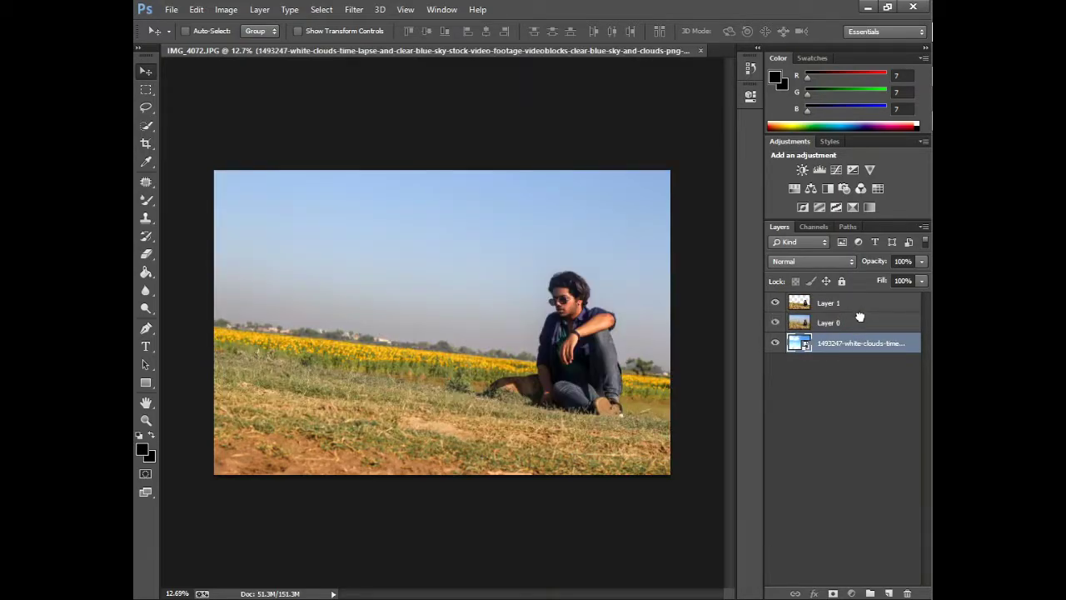
left_click_drag(860, 324, 860, 303)
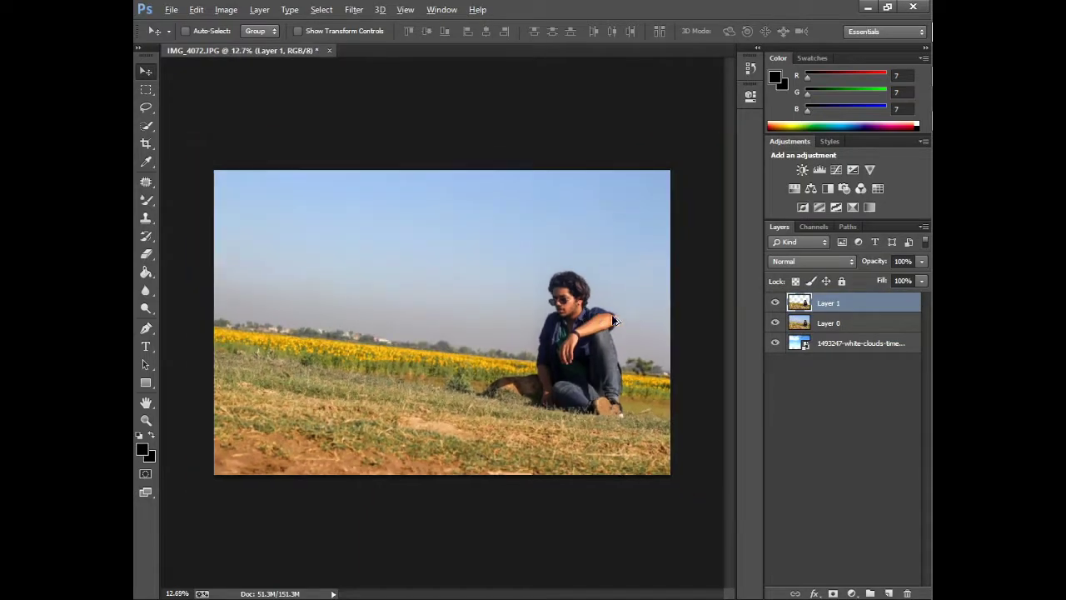
left_click(145, 255)
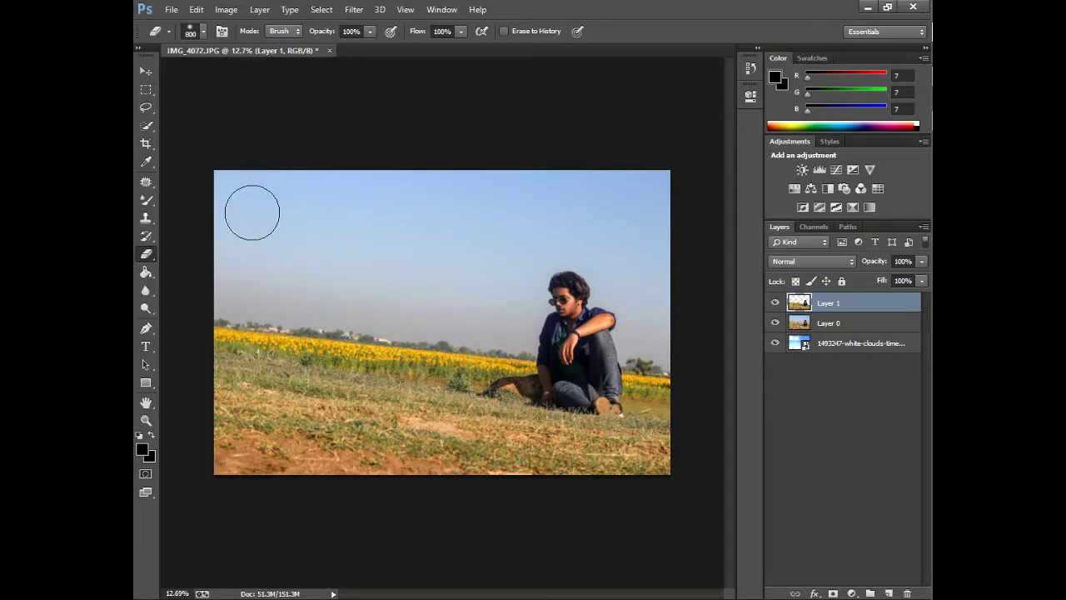
Step: Erase the pale sky from Layer 0 across the top of the photo
left_click(845, 325)
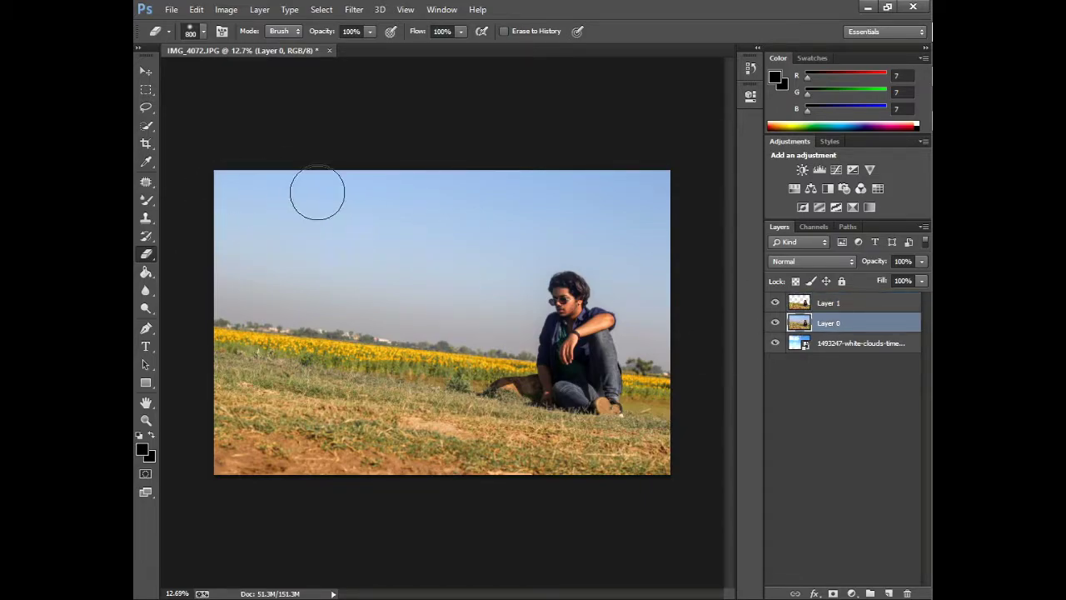
left_click_drag(316, 191, 226, 190)
mouse_move(405, 194)
left_mouse_down()
mouse_move(428, 186)
mouse_move(464, 228)
mouse_move(688, 231)
mouse_move(622, 283)
left_mouse_up()
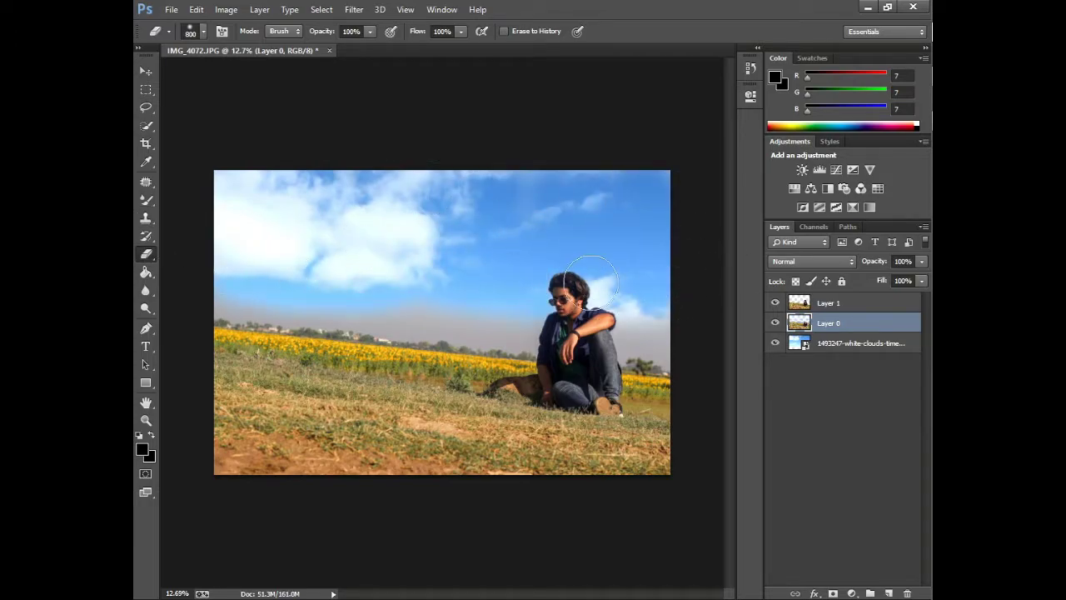
left_click(202, 30)
left_click(359, 97)
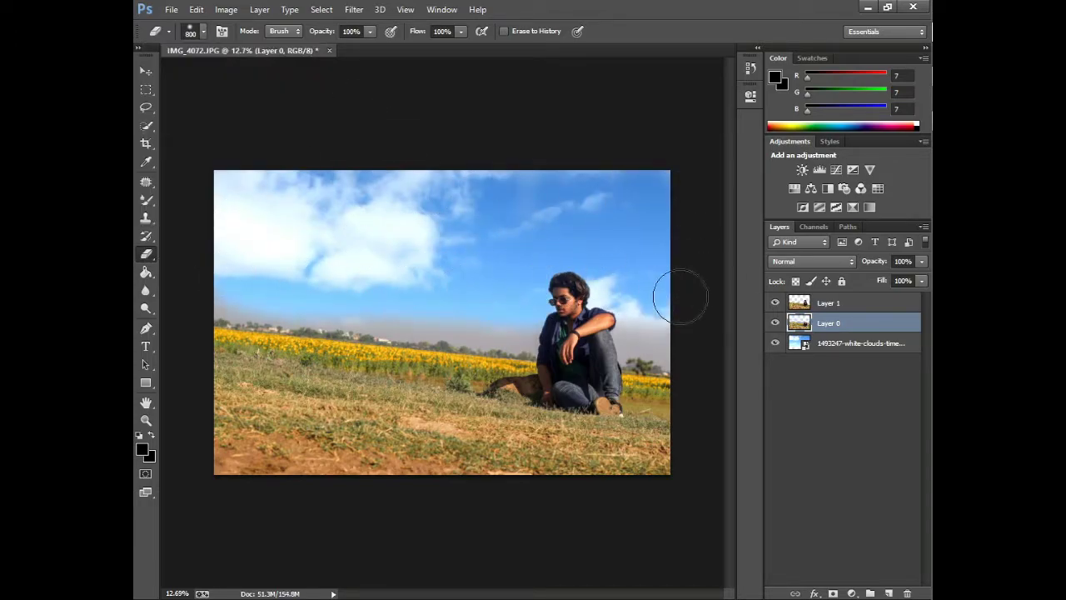
scroll(450, 300, "up", 1)
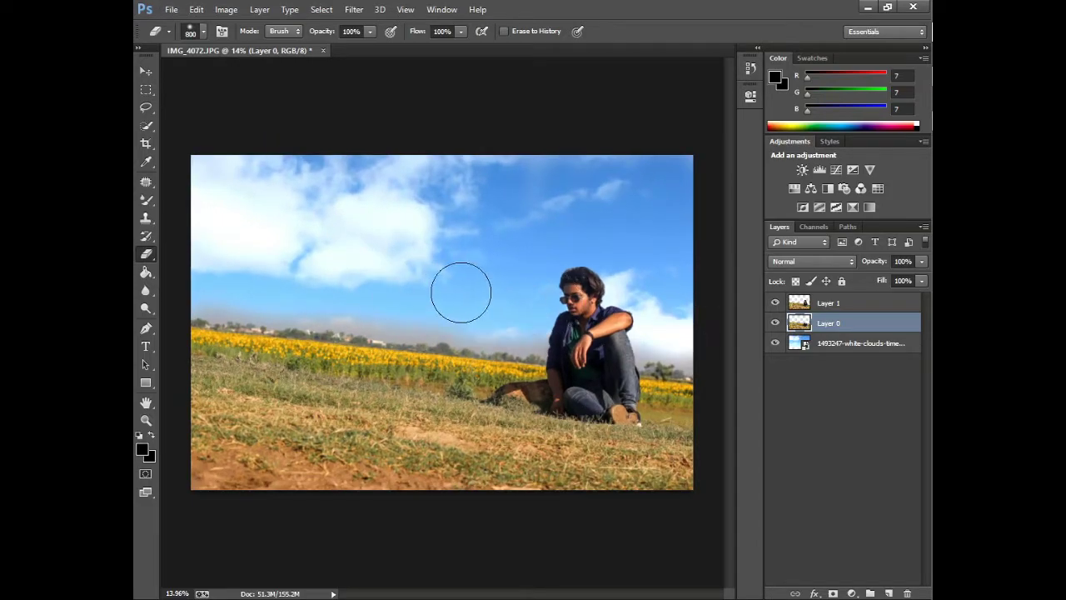
Step: Step back in History, erase leftover sky beside the man, and merge all layers into Layer 0
left_click(750, 67)
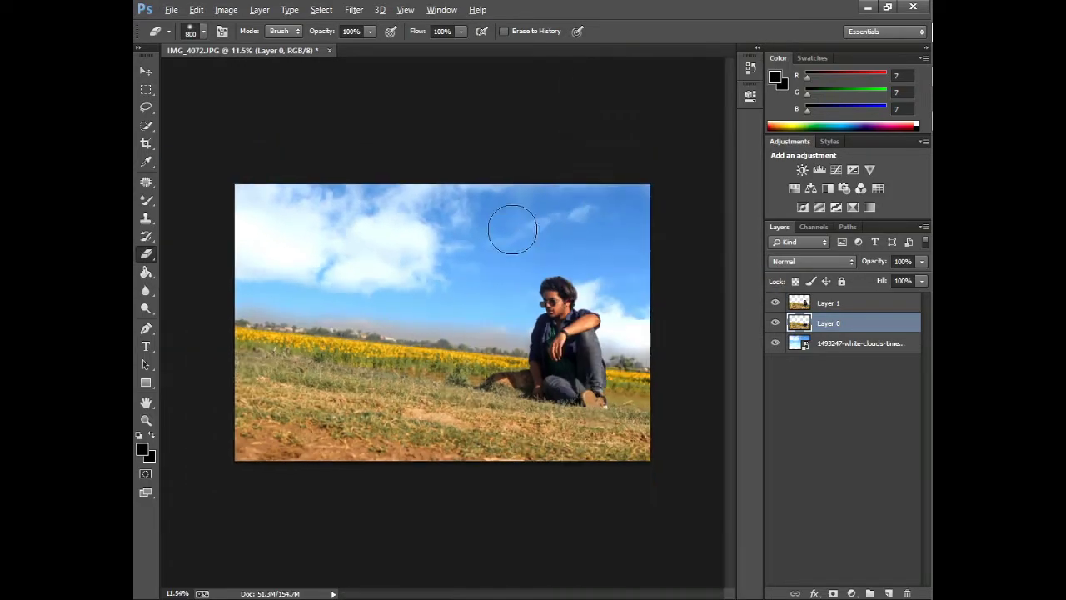
mouse_move(633, 224)
left_mouse_down()
mouse_move(672, 129)
mouse_move(667, 138)
left_mouse_up()
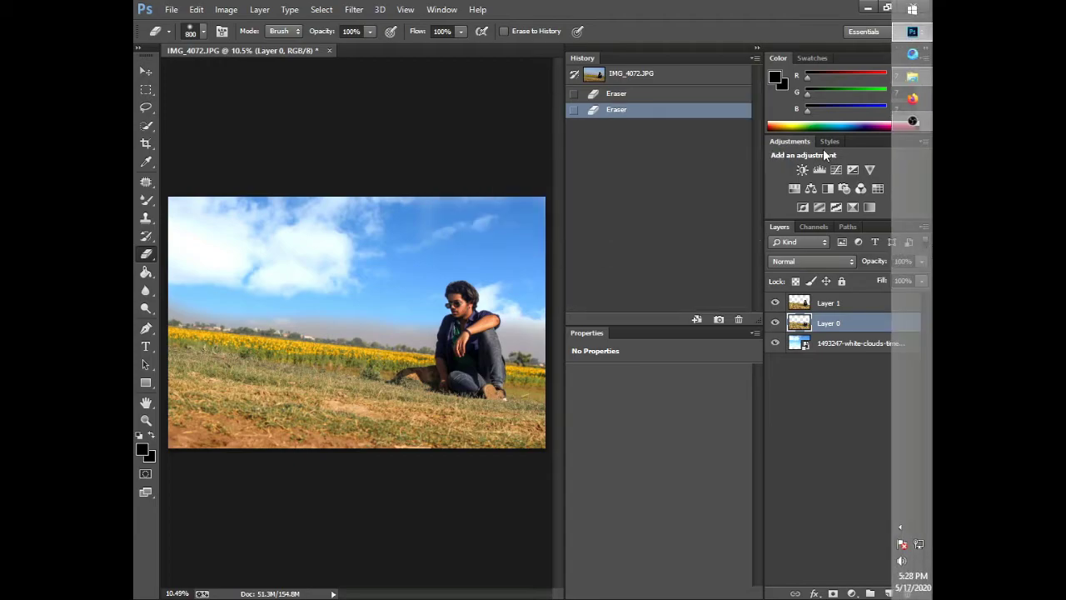
left_click(750, 68)
scroll(352, 317, "up", 1)
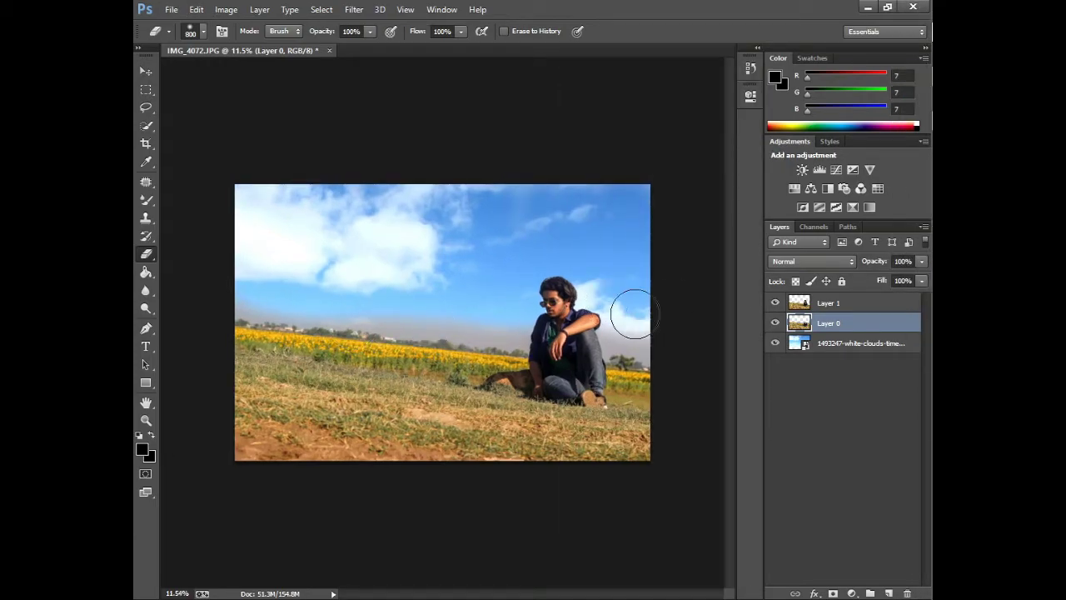
left_click_drag(452, 295, 490, 299)
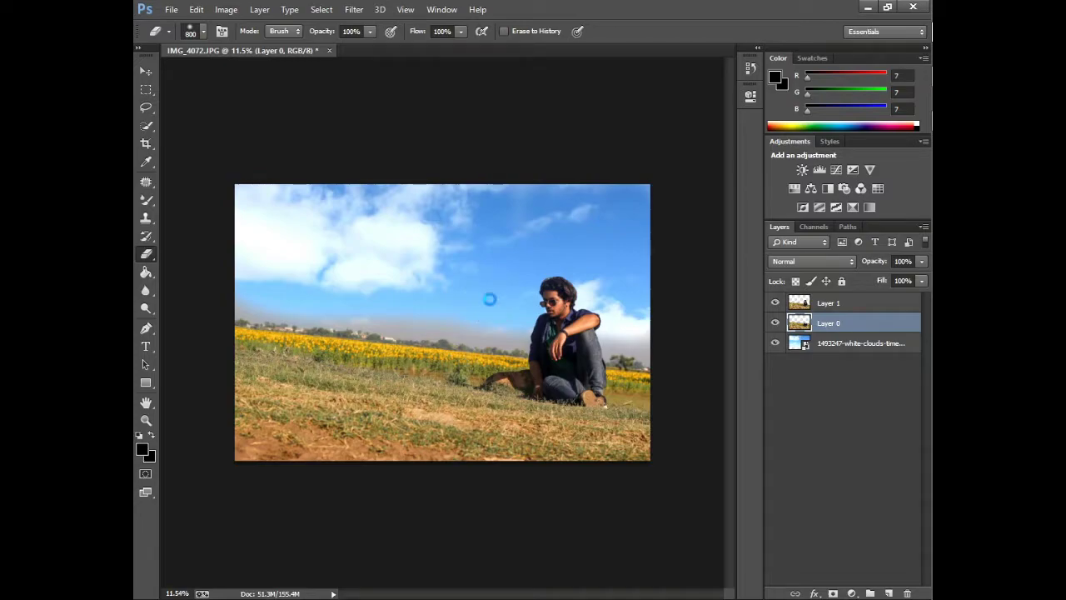
key("ctrl+shift+e")
scroll(469, 280, "up", 1)
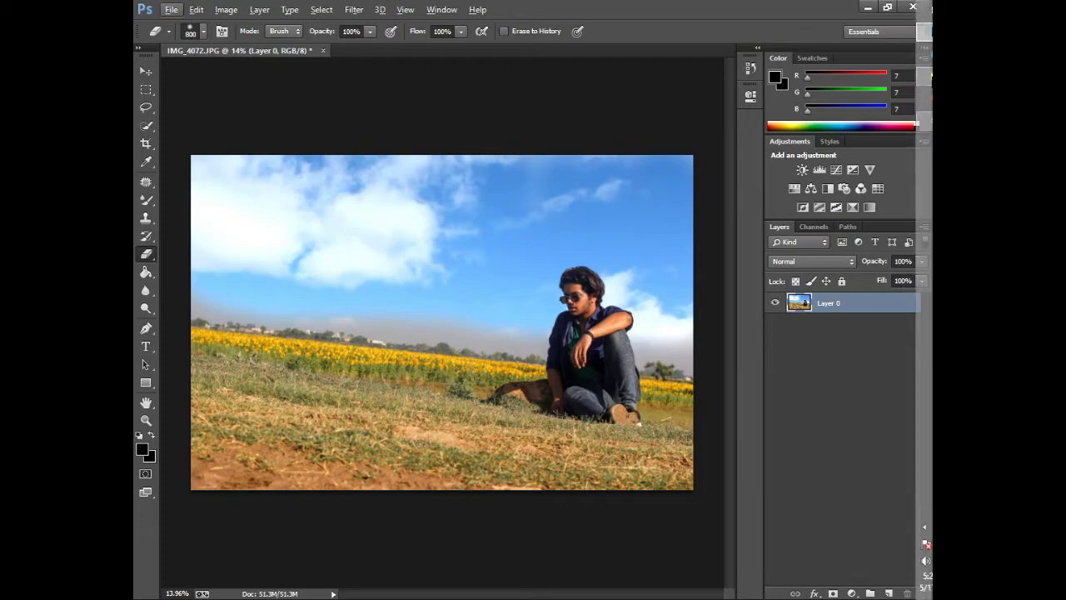
Step: Place pigeon png, scale the flock down, and position it above the man's head
left_click(925, 76)
mouse_move(591, 250)
left_mouse_down()
mouse_move(261, 392)
mouse_move(235, 367)
left_mouse_up()
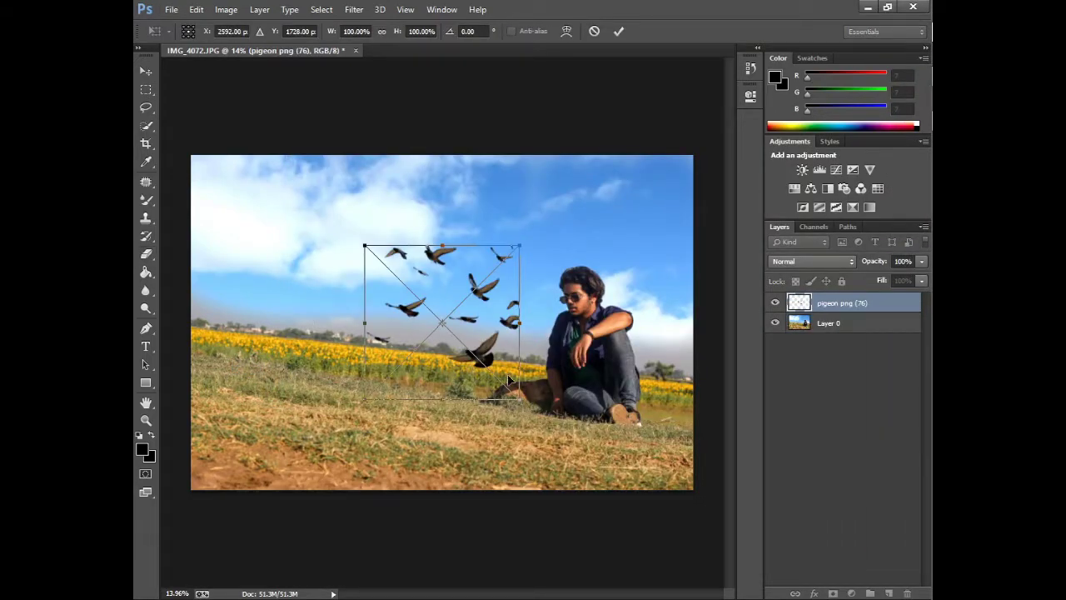
mouse_move(510, 380)
left_mouse_down()
mouse_move(608, 296)
mouse_move(594, 279)
left_mouse_up()
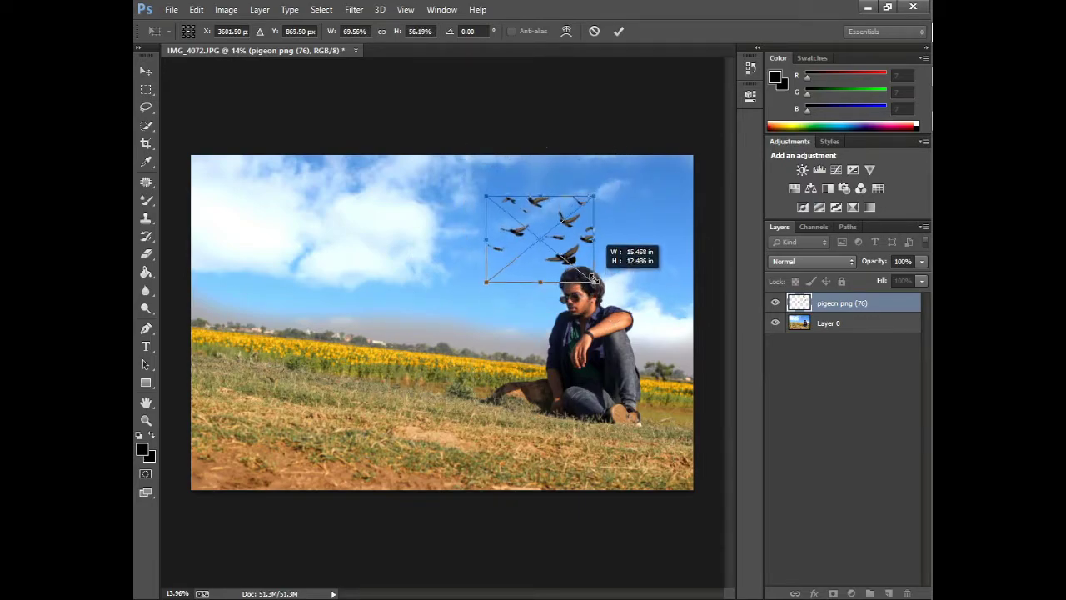
key("e")
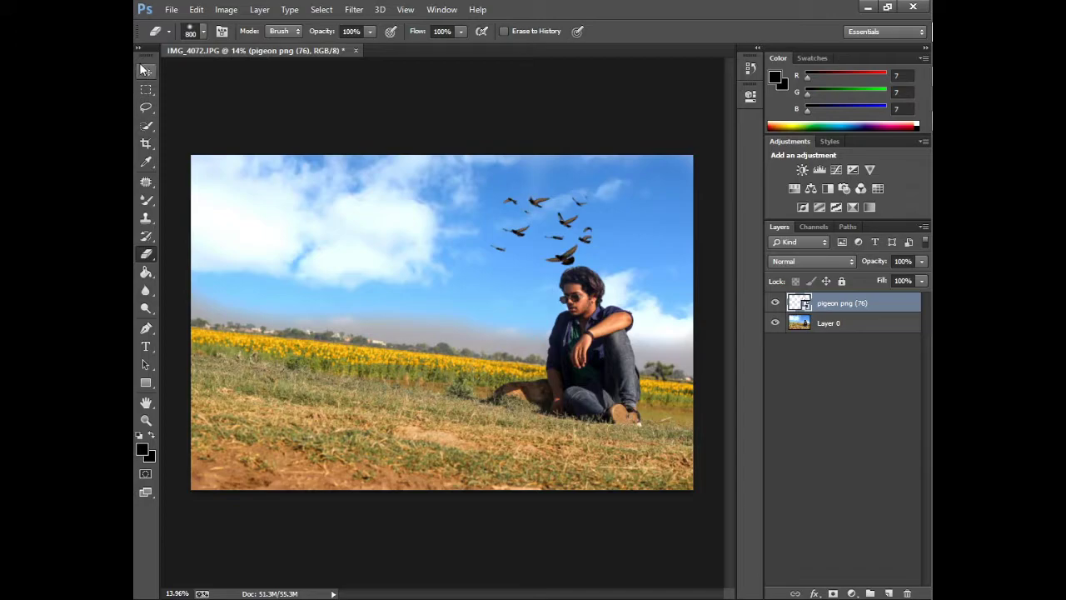
left_click(145, 71)
Step: Move the pigeon flock up and right, then rasterize its layer and shrink the Eraser to 100 px
left_click_drag(534, 232, 626, 212)
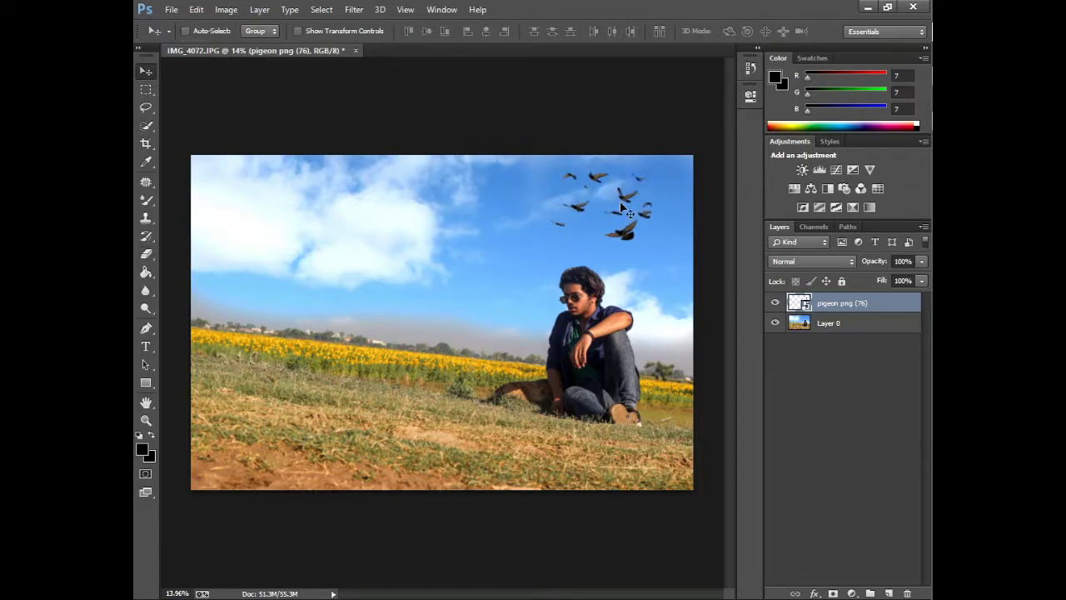
scroll(690, 182, "up", 4)
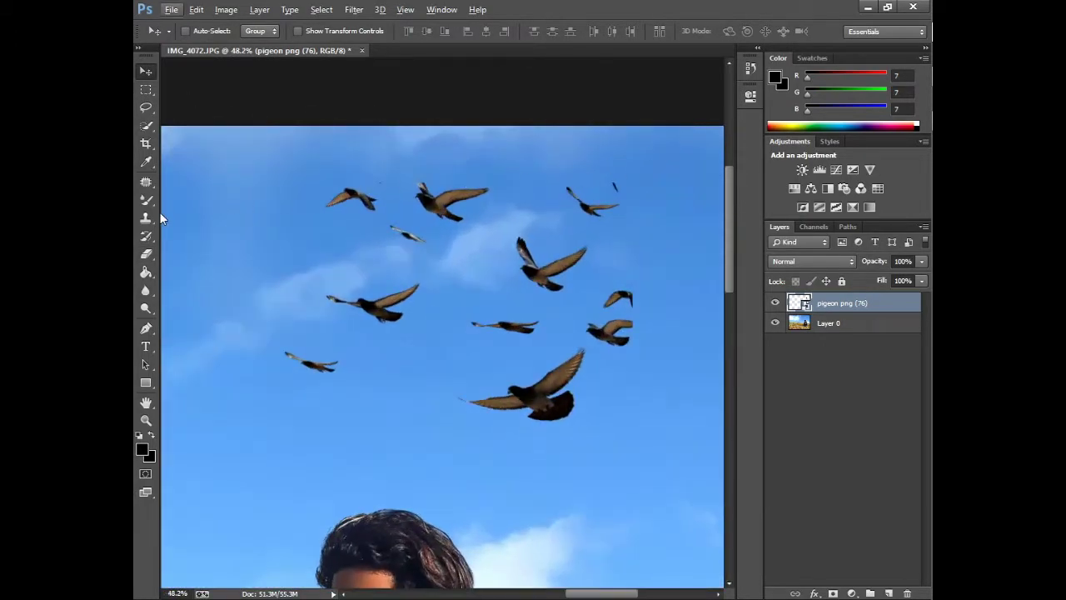
left_click(146, 254)
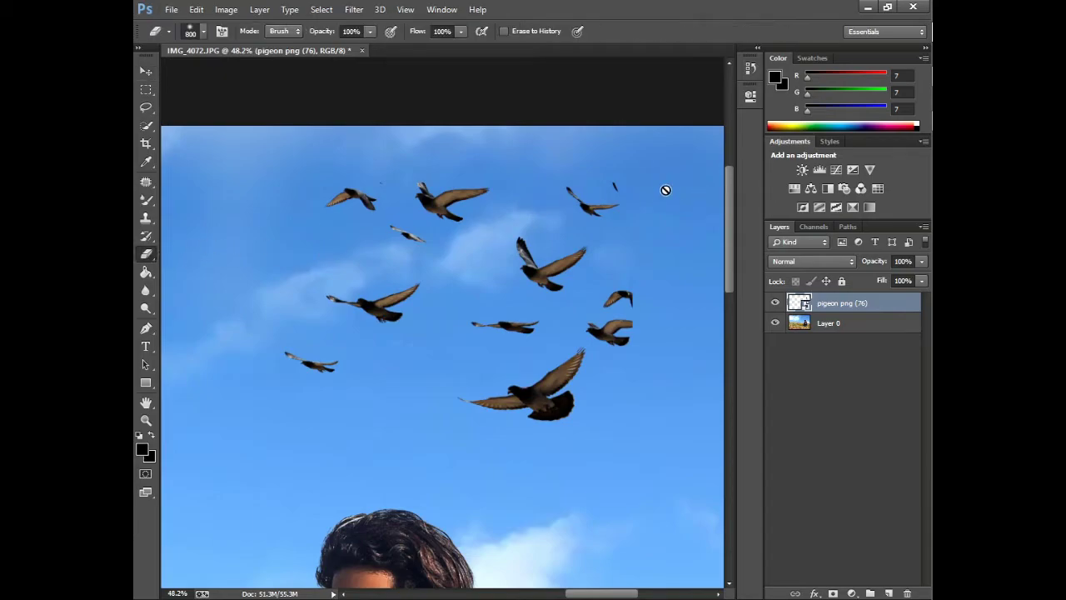
left_click(666, 190)
left_click(543, 243)
key("bracketleft")
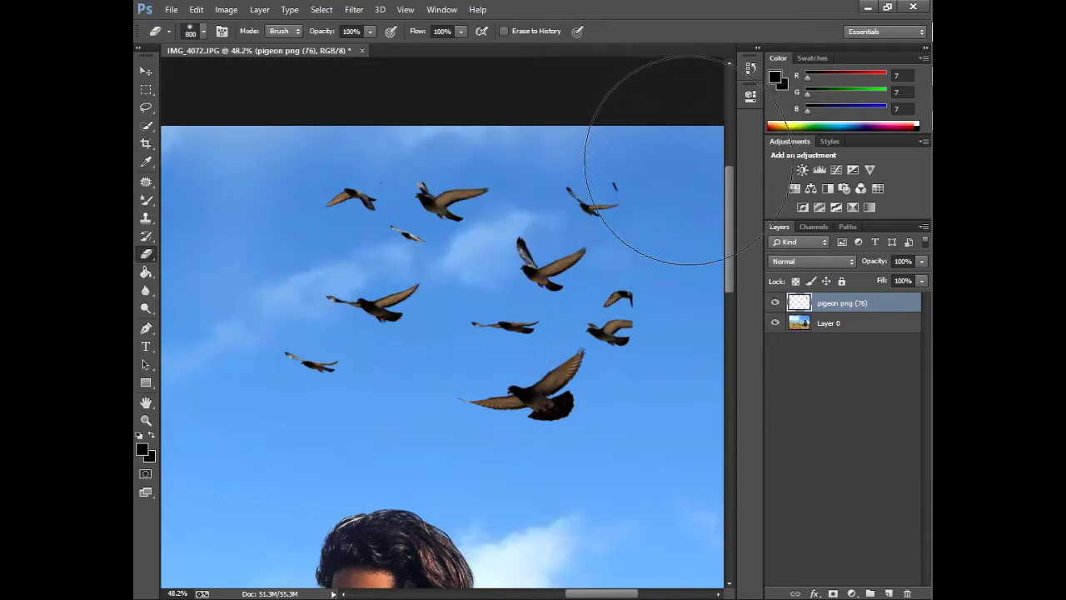
key("bracketleft")
key("bracketleft")
key("bracketleft")
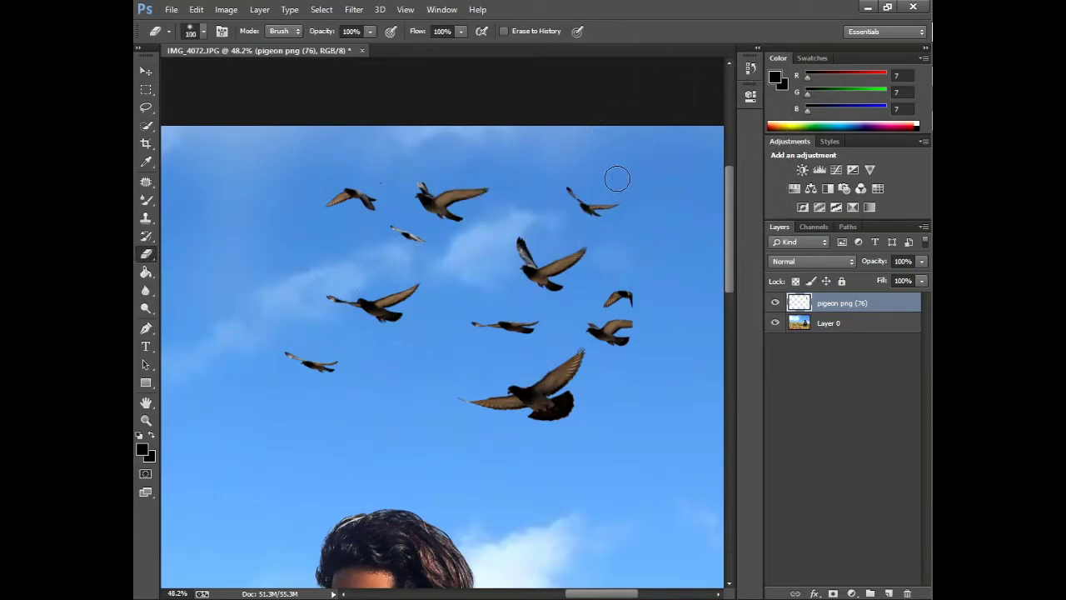
scroll(617, 184, "down", 2)
scroll(617, 185, "down", 3)
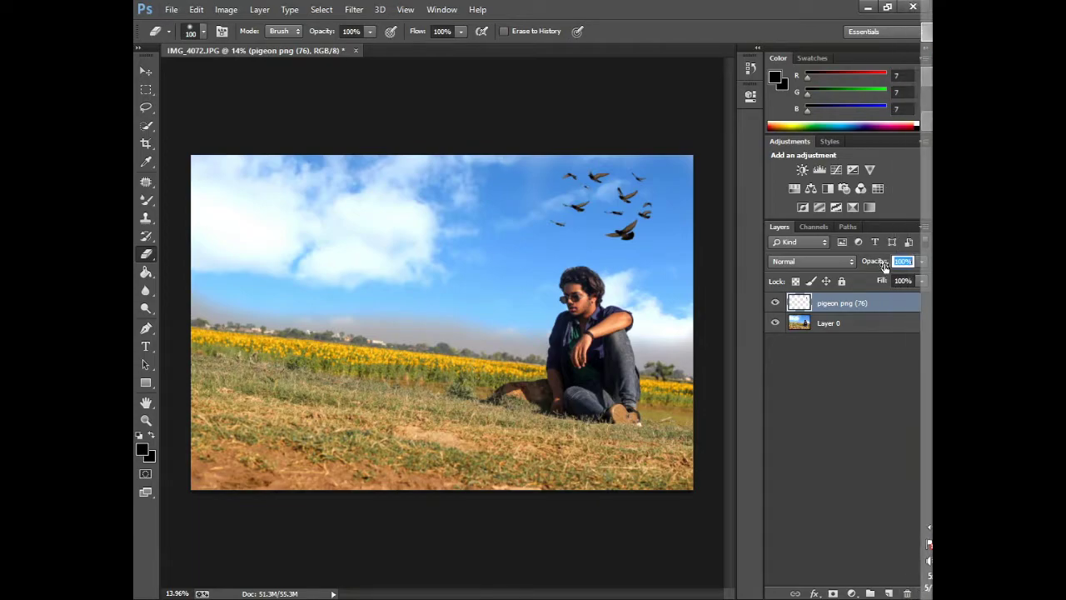
Step: Start lowering the pigeon layer's opacity, then switch to the Move tool and look over the canvas
left_click(921, 262)
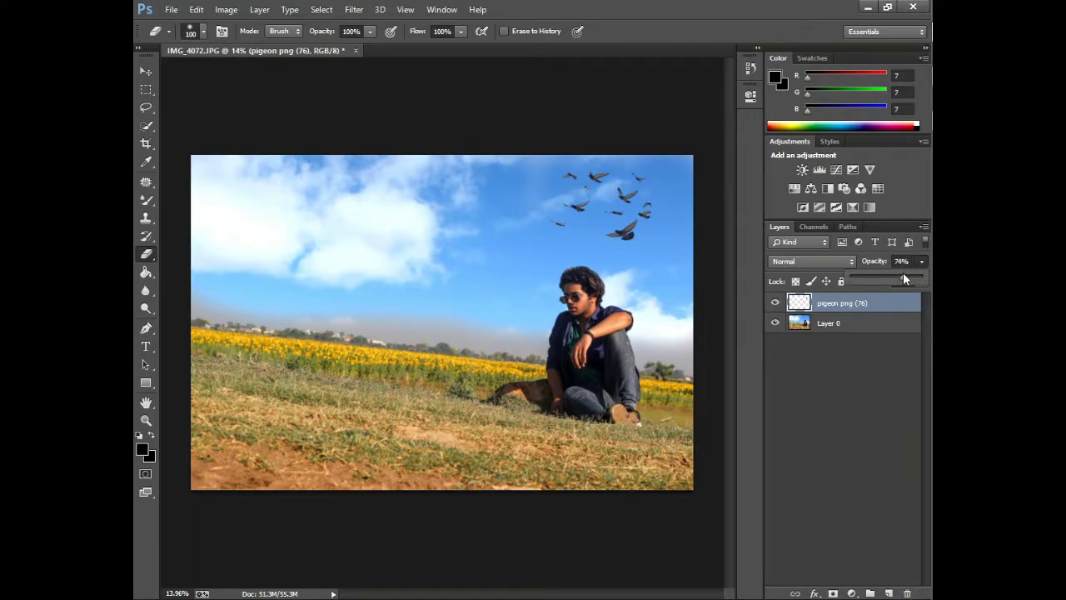
key("ctrl+alt+a")
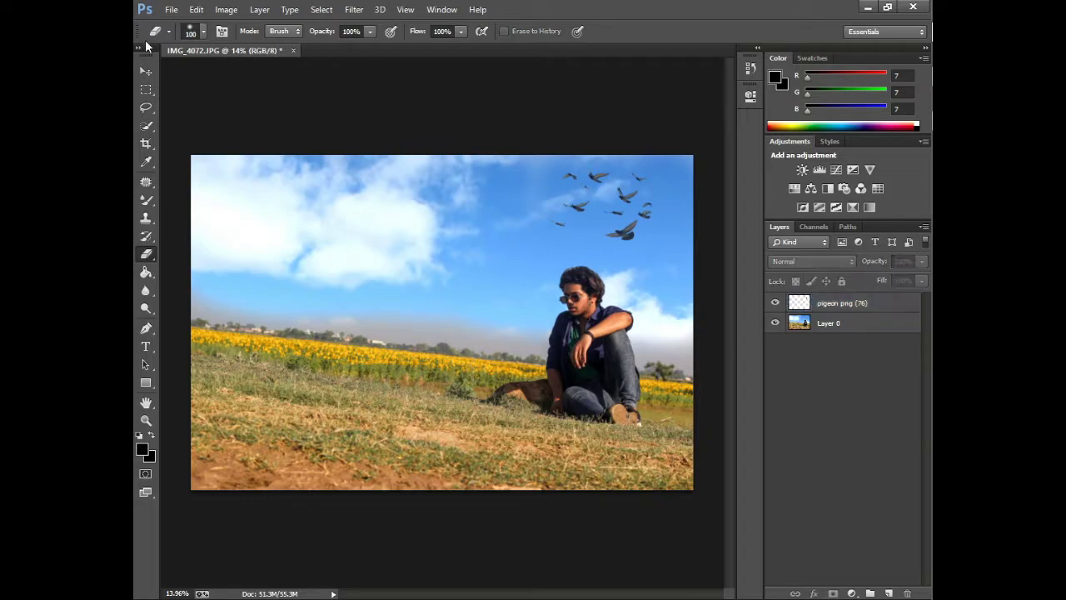
left_click(146, 72)
scroll(433, 225, "down", 2)
scroll(433, 237, "up", 3)
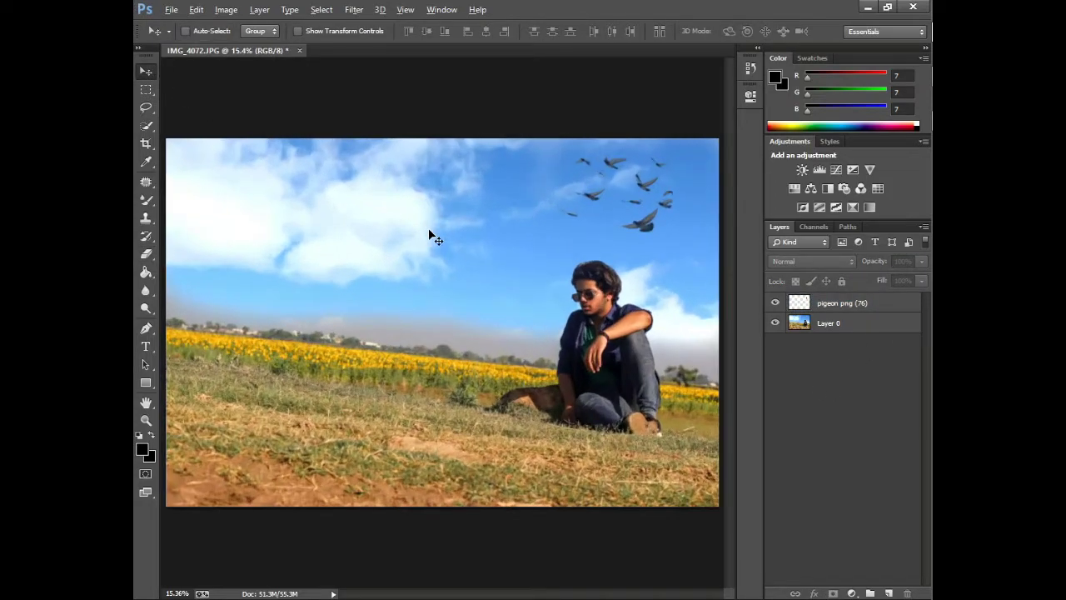
scroll(431, 256, "down", 1)
scroll(430, 254, "down", 1)
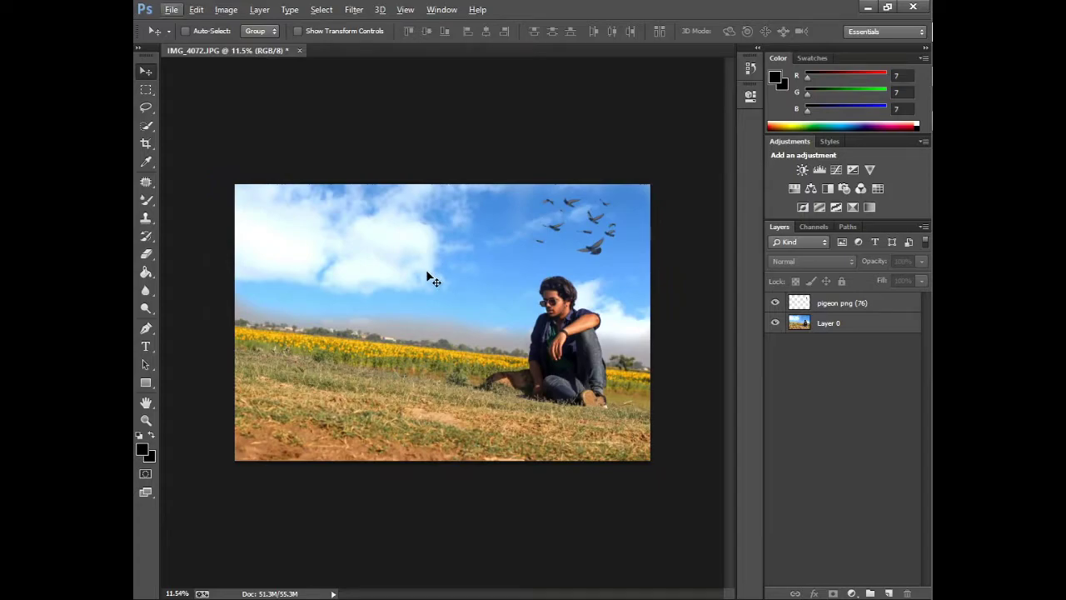
scroll(611, 285, "up", 2)
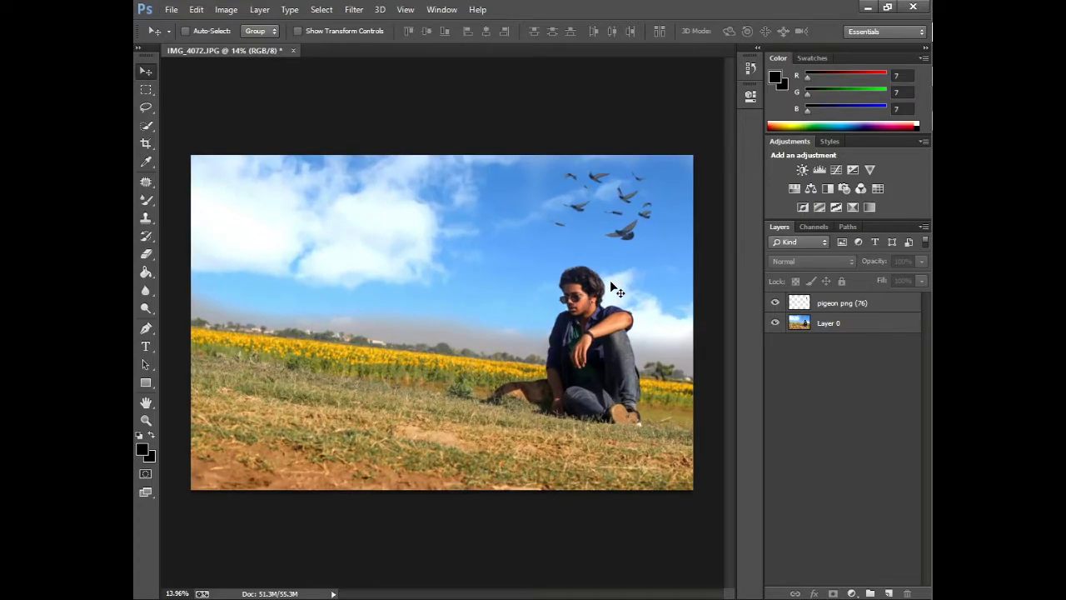
scroll(611, 286, "down", 1)
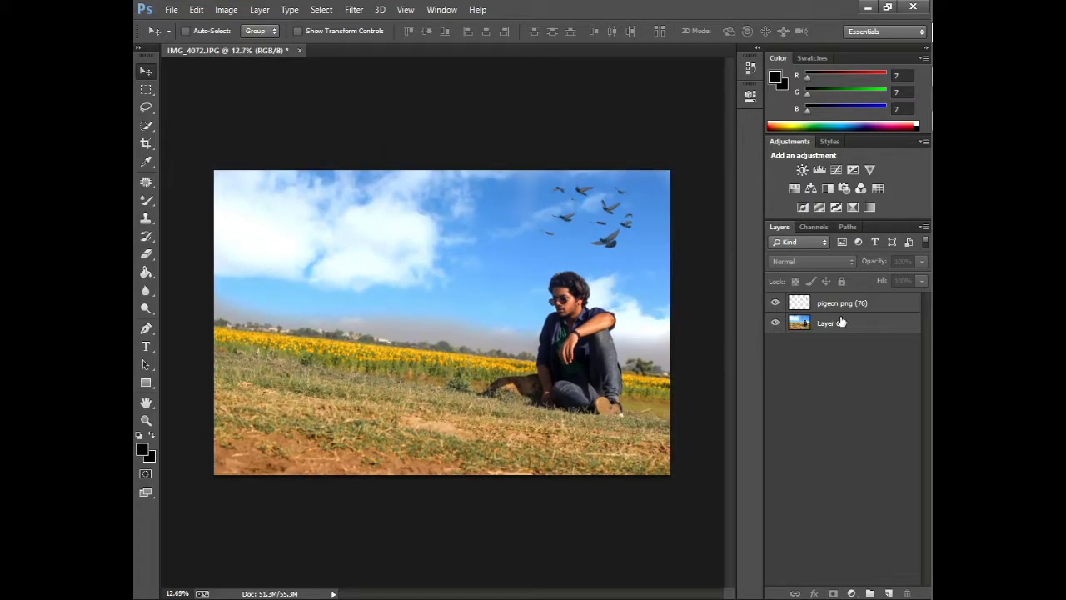
Step: Set the pigeon png (76) layer to about 77% opacity and merge visible layers into a new layer
left_click(903, 303)
left_click(921, 261)
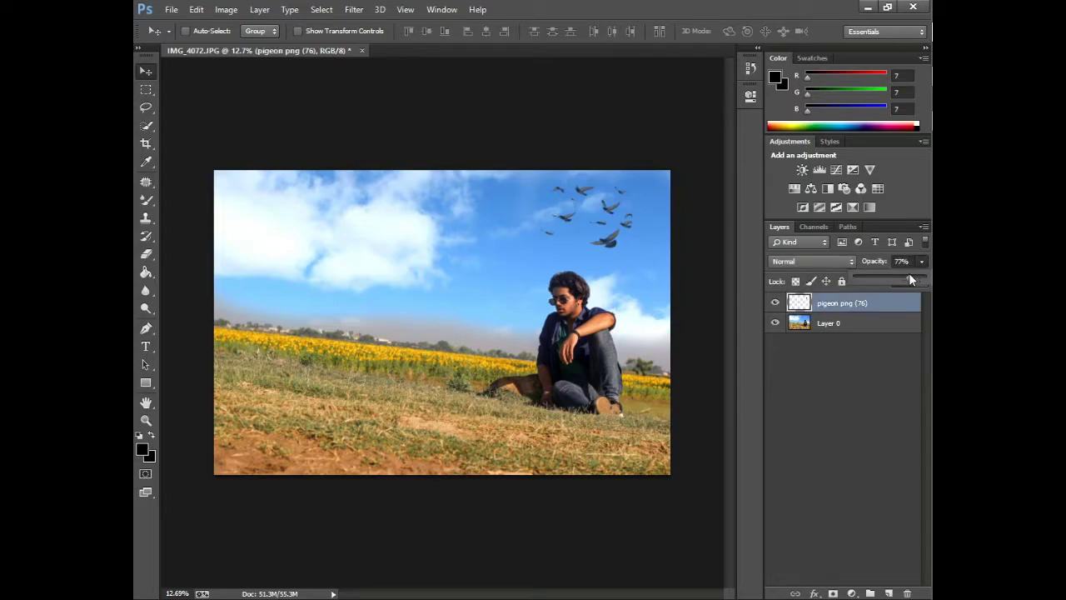
left_click(858, 385)
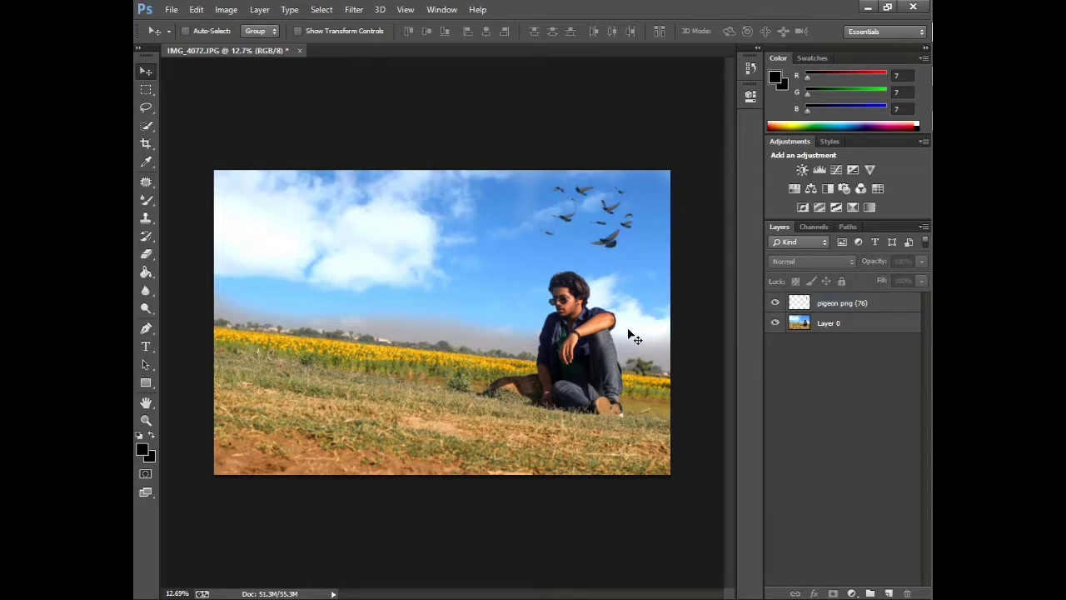
key("ctrl+shift+e")
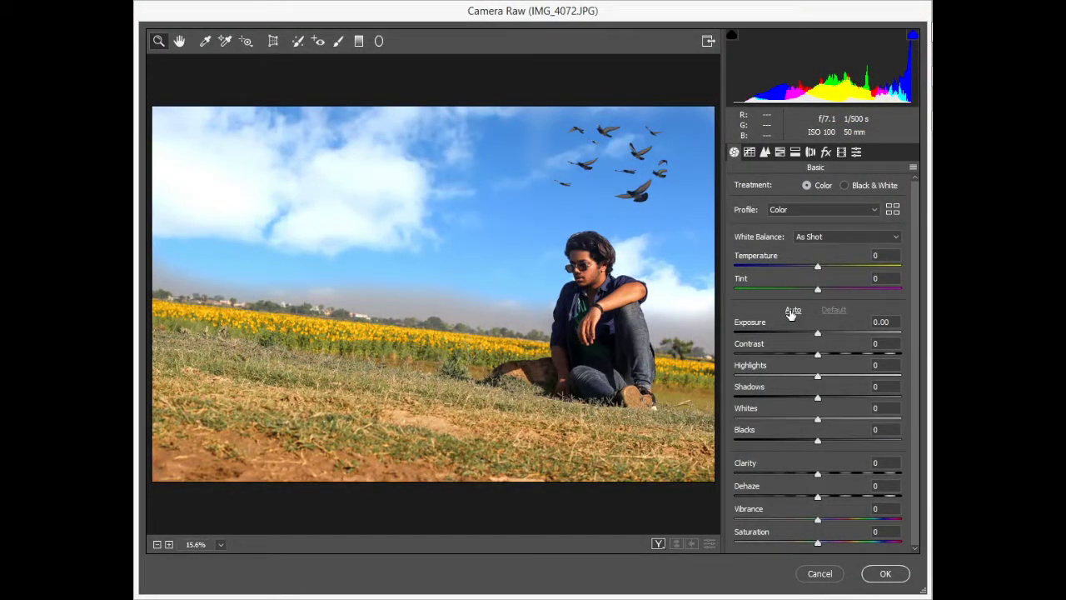
Step: Apply Camera Raw Auto tone, lower overall Saturation to -13, and show the HSL adjustments
left_click(792, 310)
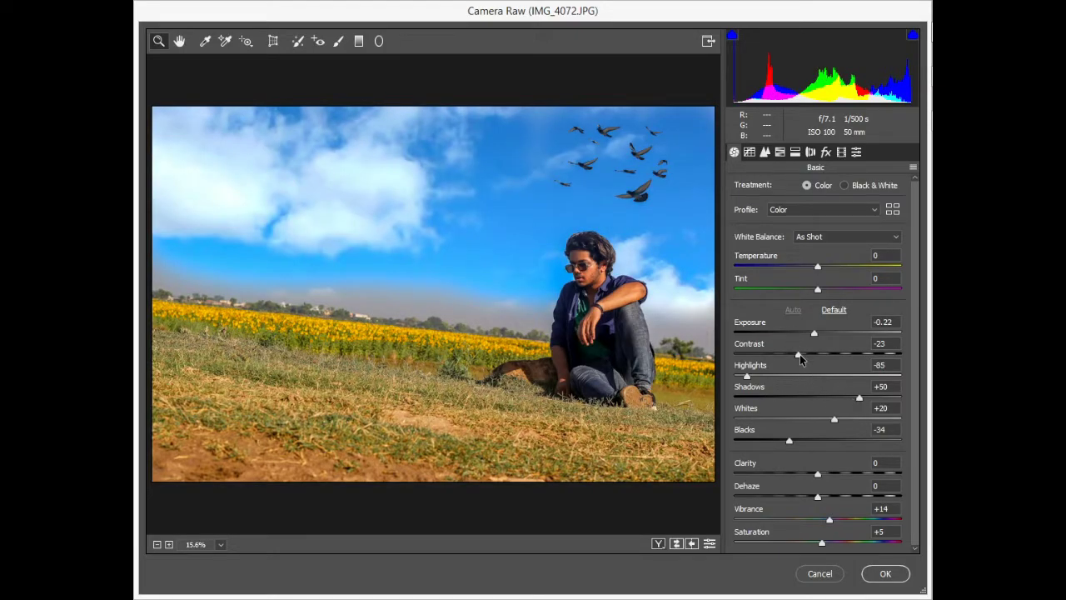
left_click(821, 543)
left_click_drag(822, 542, 804, 543)
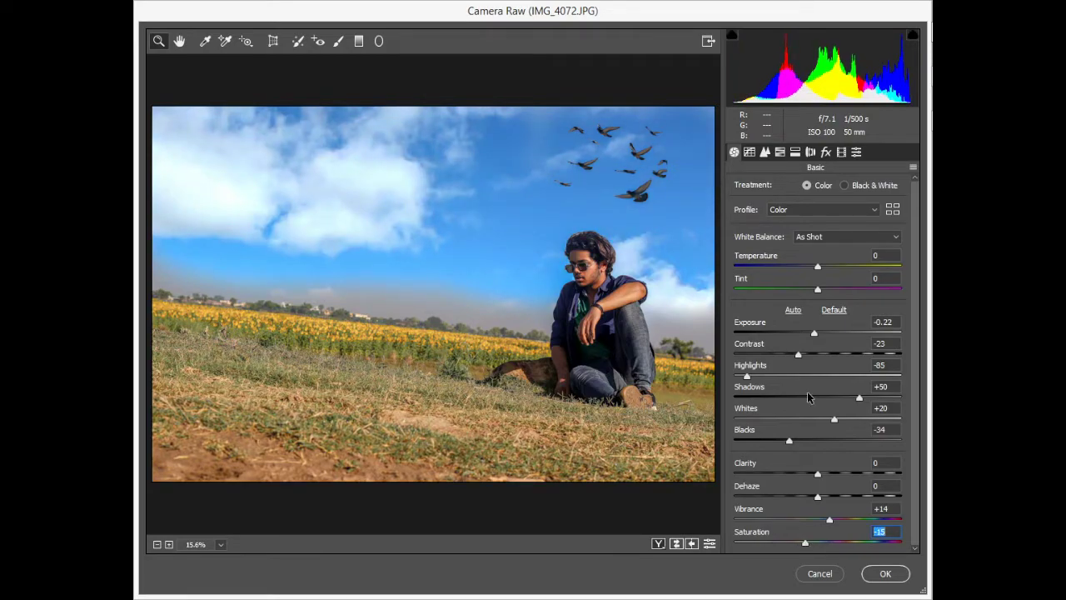
double_click(809, 546)
left_click_drag(810, 543, 806, 543)
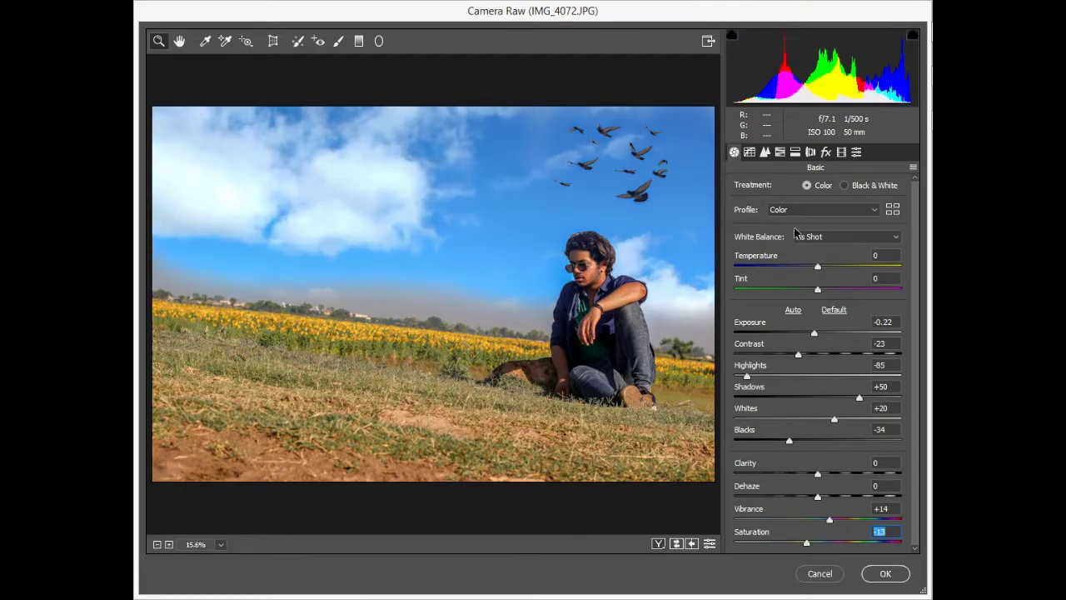
left_click(778, 154)
Step: In HSL, set Oranges saturation to -13 and Yellows saturation to +27
left_click(778, 186)
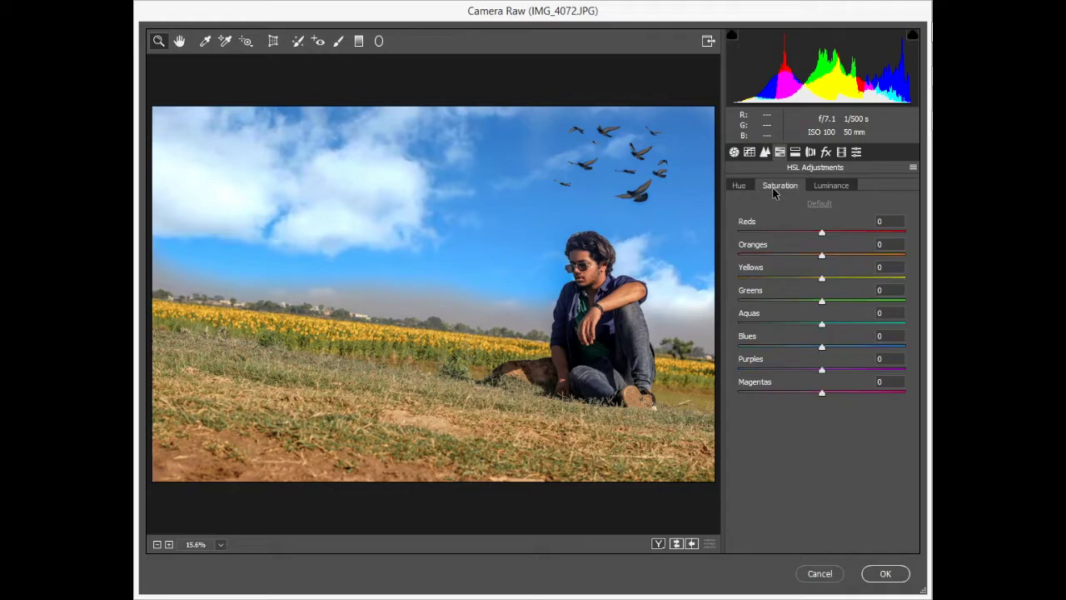
mouse_move(822, 255)
left_mouse_down()
mouse_move(813, 256)
mouse_move(836, 257)
mouse_move(784, 282)
mouse_move(778, 298)
mouse_move(758, 280)
left_mouse_up()
left_click(831, 184)
left_click(738, 185)
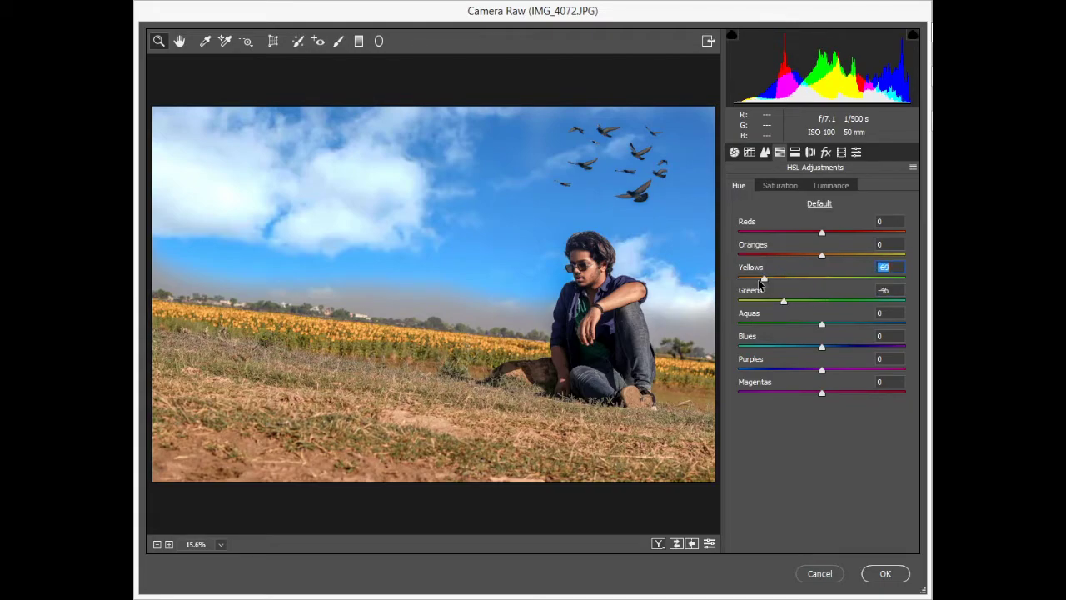
left_click(779, 185)
mouse_move(823, 255)
left_mouse_down()
mouse_move(811, 255)
mouse_move(845, 277)
left_mouse_up()
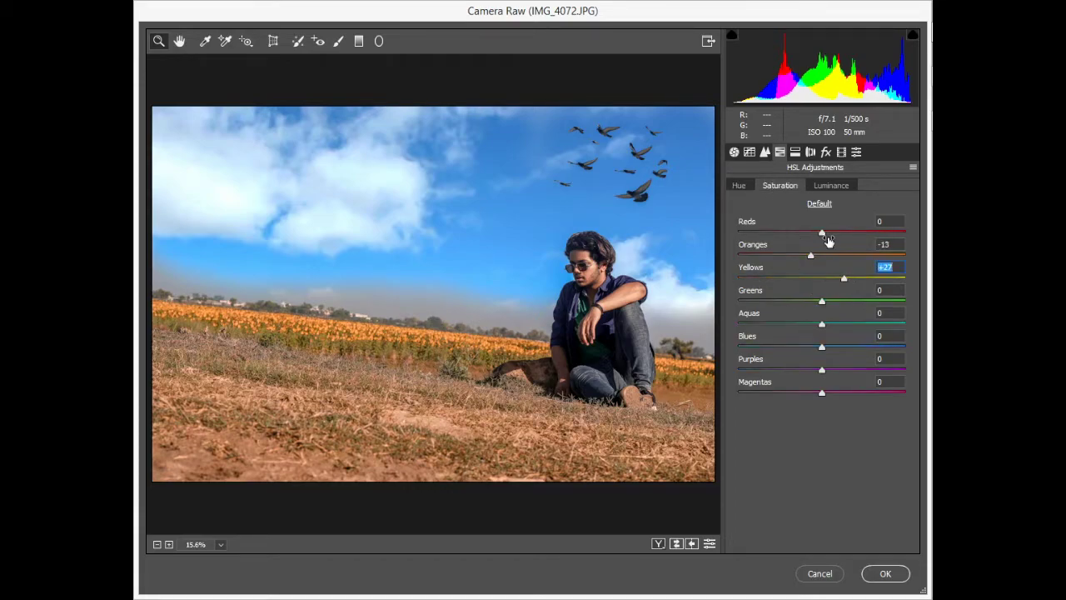
Step: Shift Blues hue to +3 and Blues saturation to +7, then adjust Temperature in Basic
left_click(739, 185)
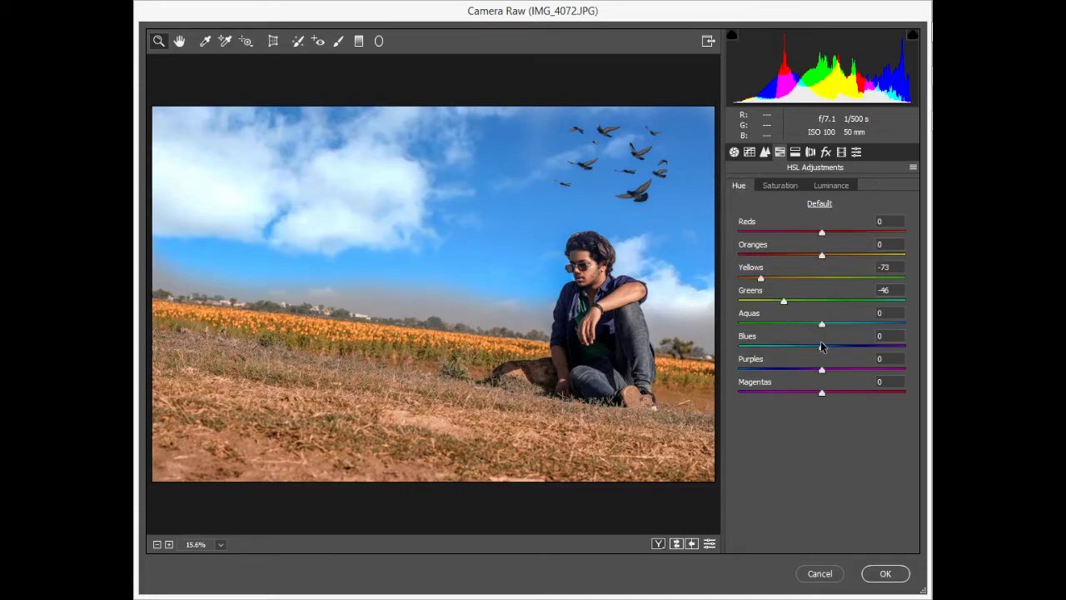
mouse_move(822, 346)
left_mouse_down()
mouse_move(787, 347)
mouse_move(825, 346)
left_mouse_up()
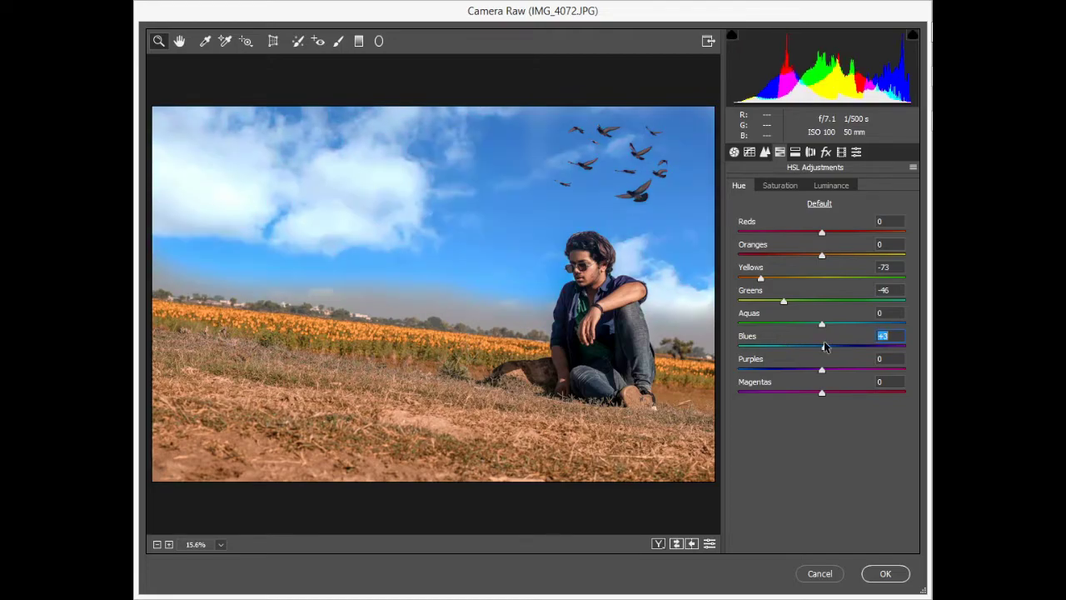
left_click(829, 185)
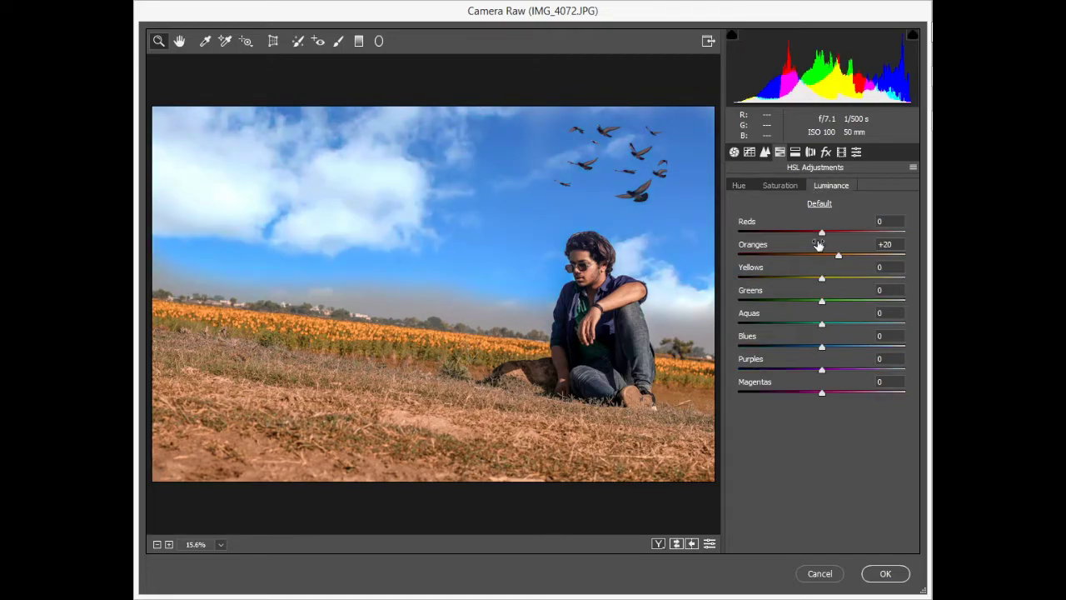
left_click(780, 185)
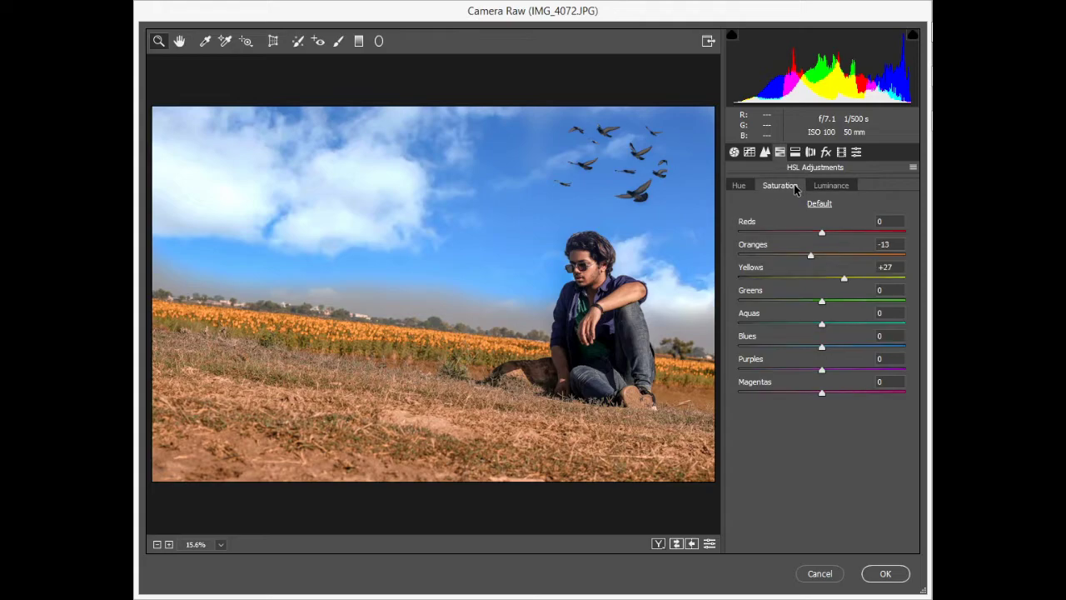
left_click_drag(820, 347, 828, 347)
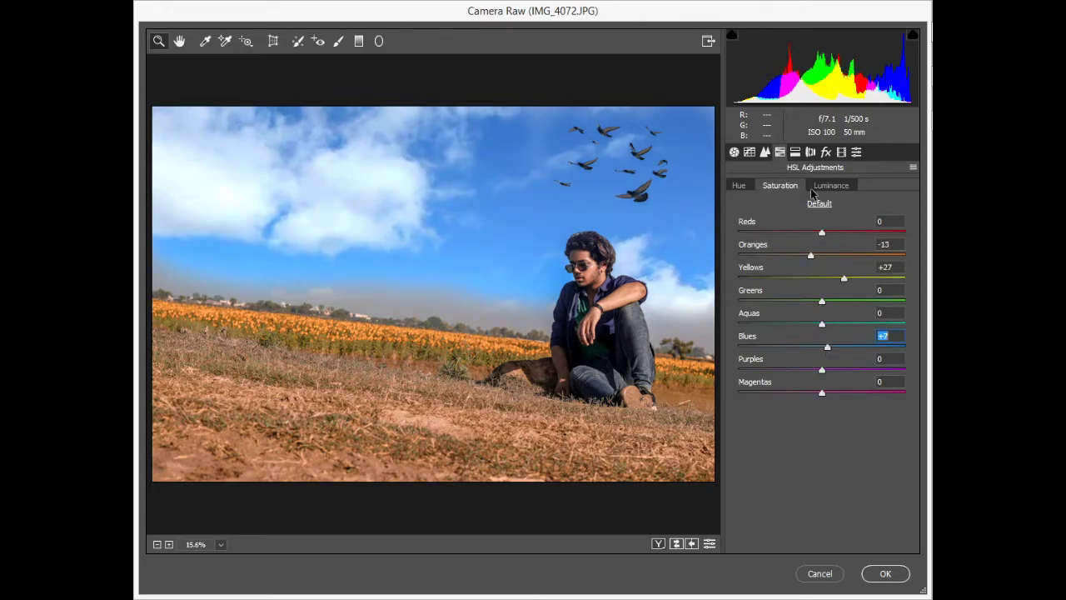
left_click(832, 186)
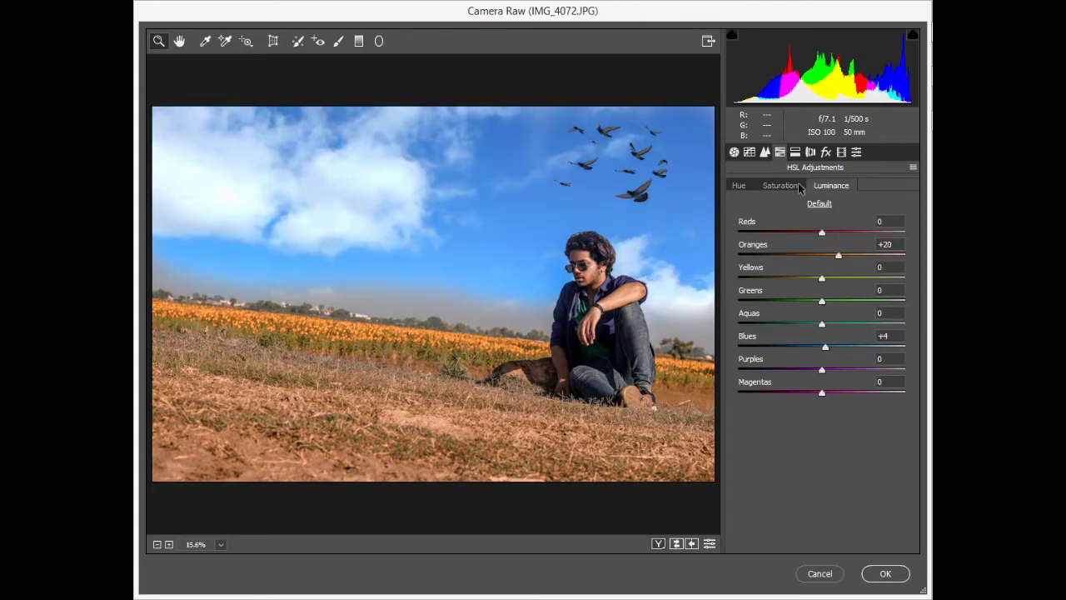
left_click(734, 151)
left_click_drag(817, 268, 821, 286)
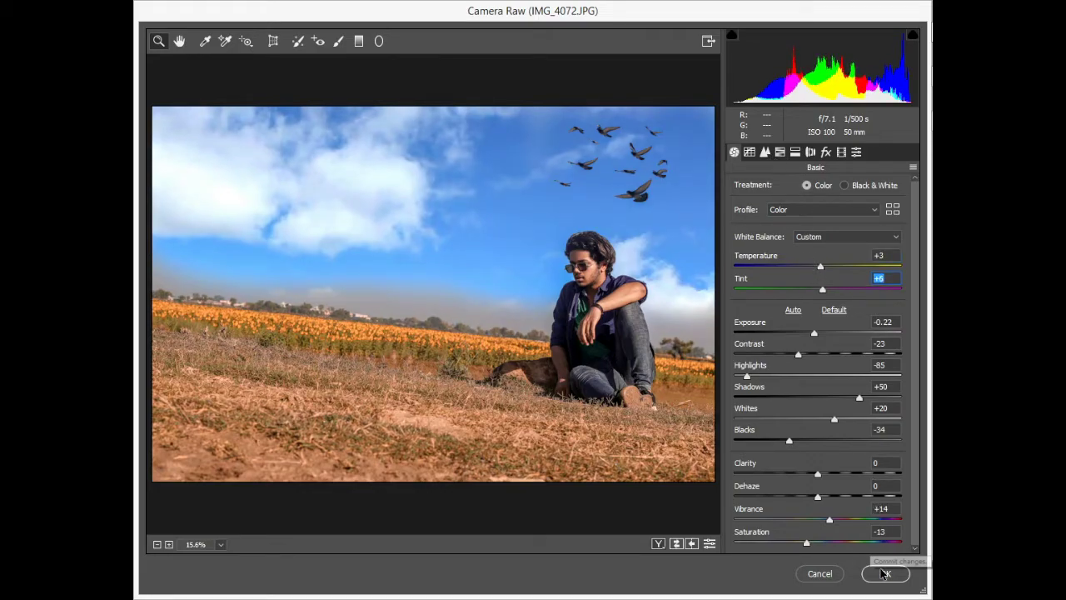
Step: Apply the warm orange Camera Raw grade to the photo
left_click(887, 576)
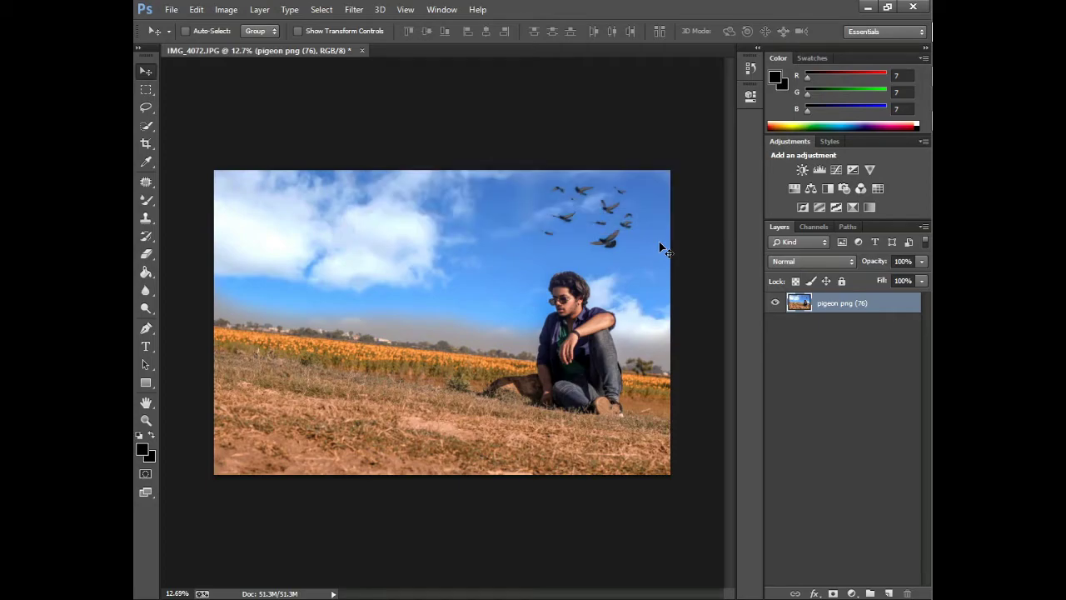
scroll(564, 202, "up", 3)
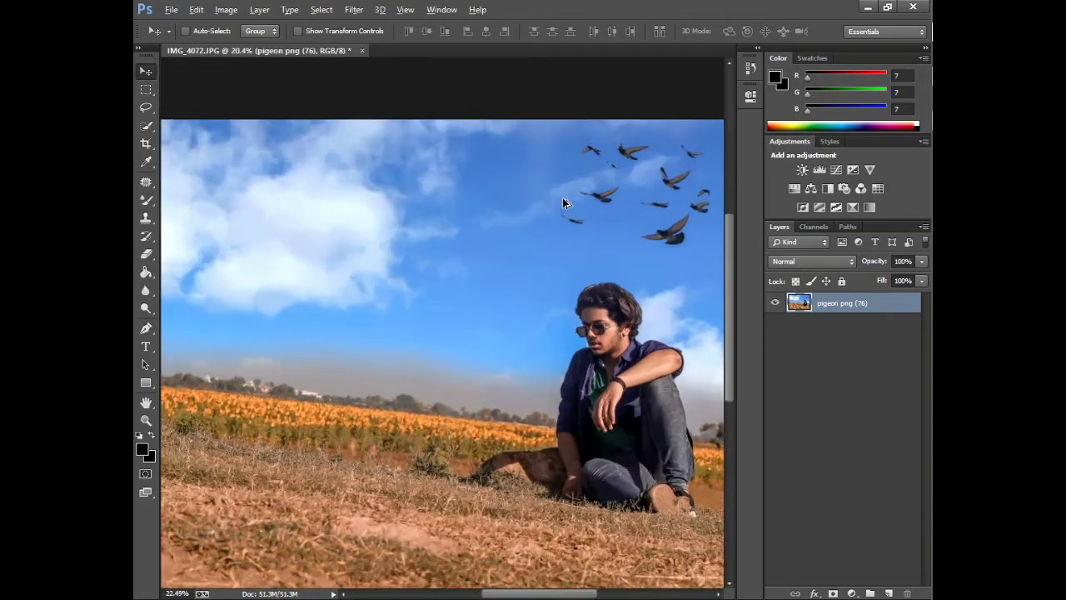
scroll(564, 202, "down", 3)
key("alt")
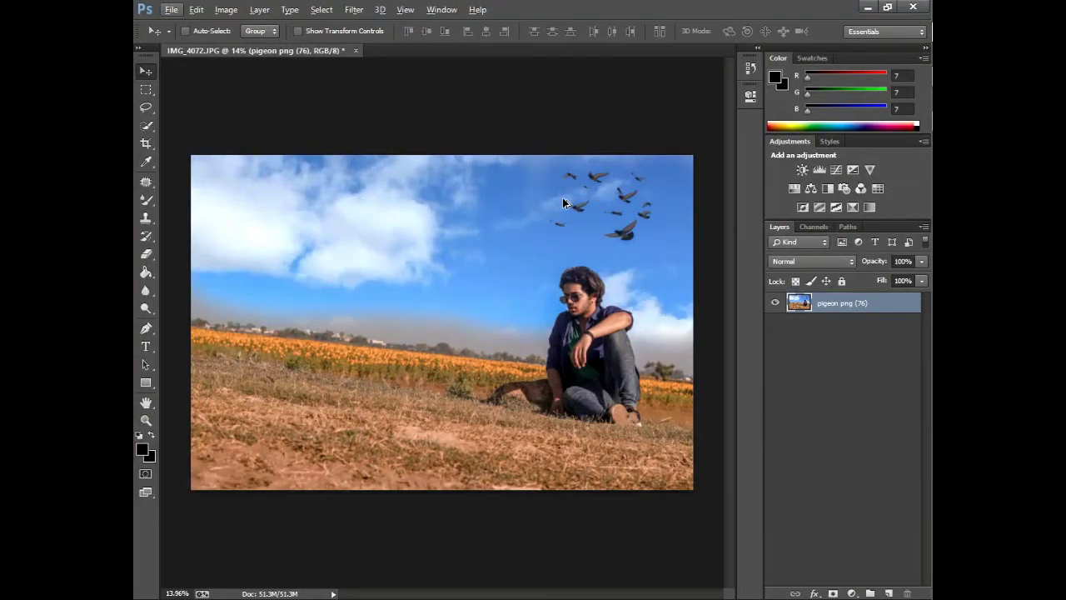
Step: In the History panel, compare with the original snapshot, then return to the Camera Raw Filter state
left_click(758, 49)
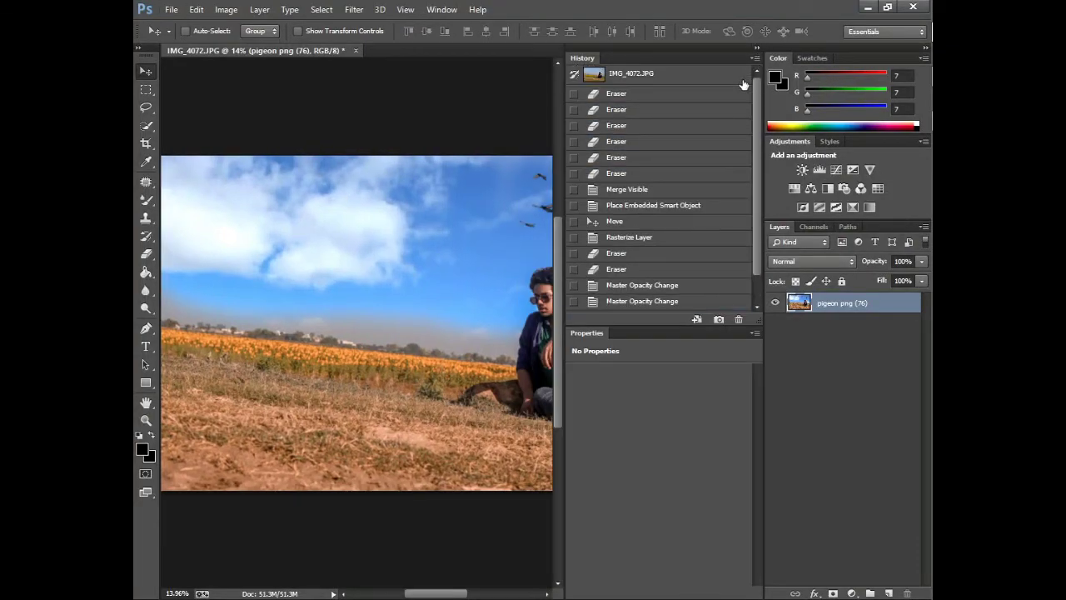
left_click(714, 79)
scroll(709, 157, "down", 1)
scroll(715, 177, "down", 1)
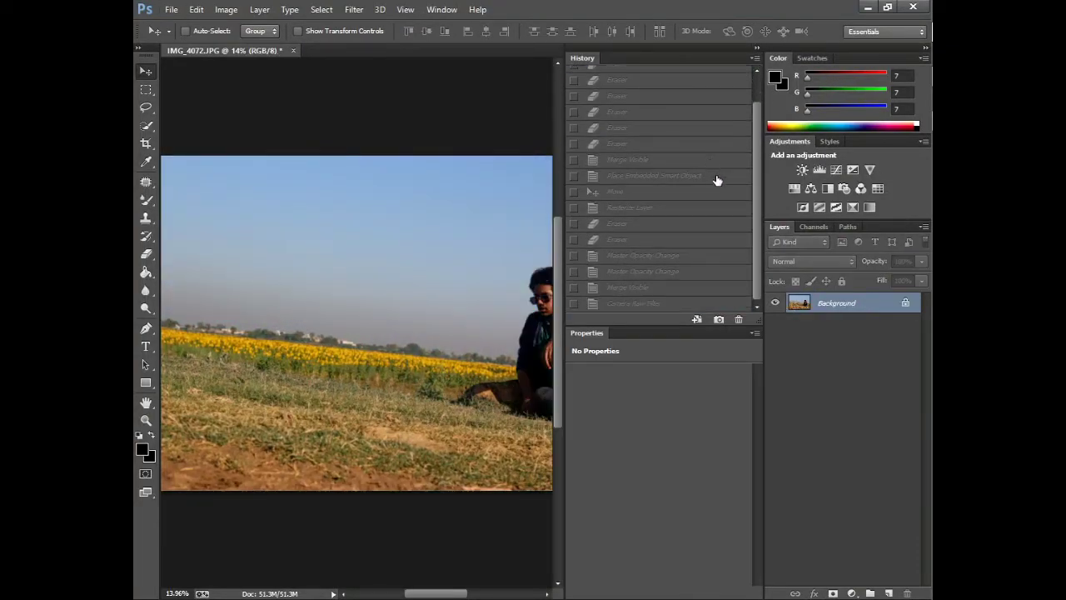
left_click(731, 304)
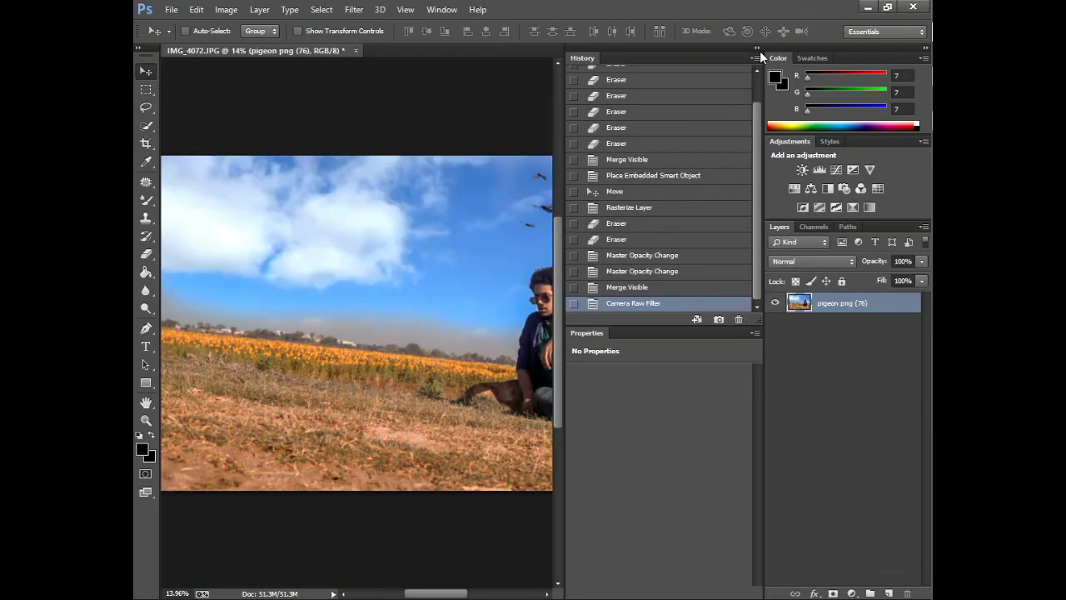